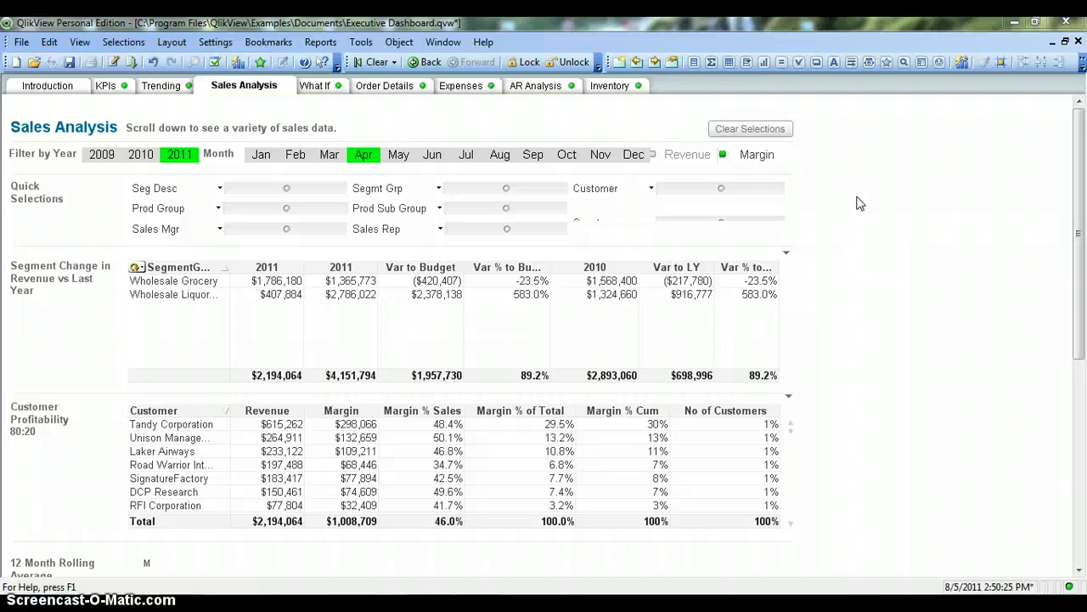
Start a statistics box from the toolbar, cancel it, and dismiss the sheet's context menu
click(711, 63)
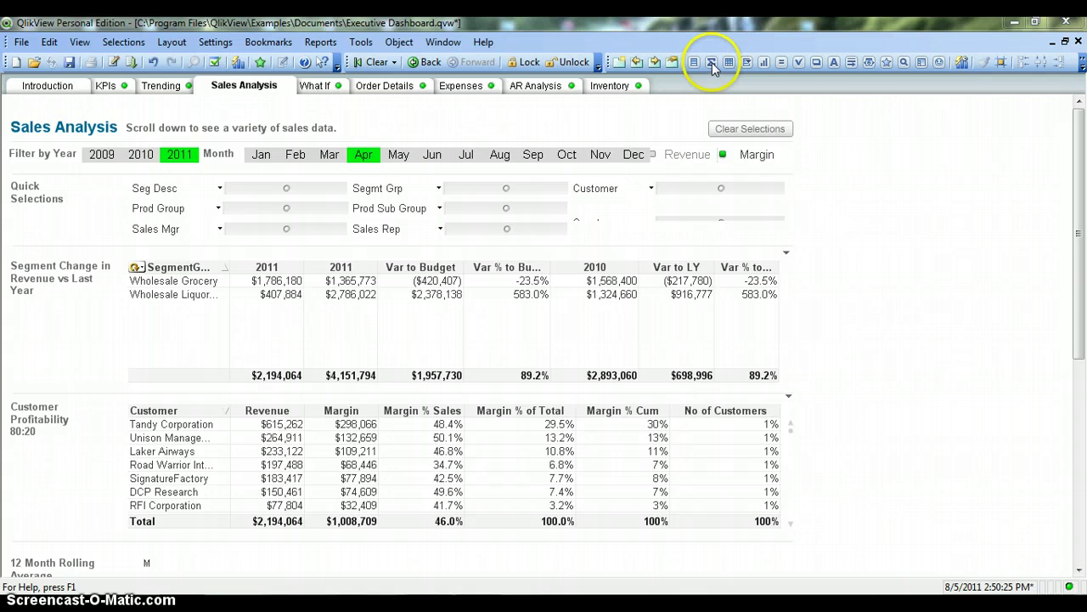
click(711, 63)
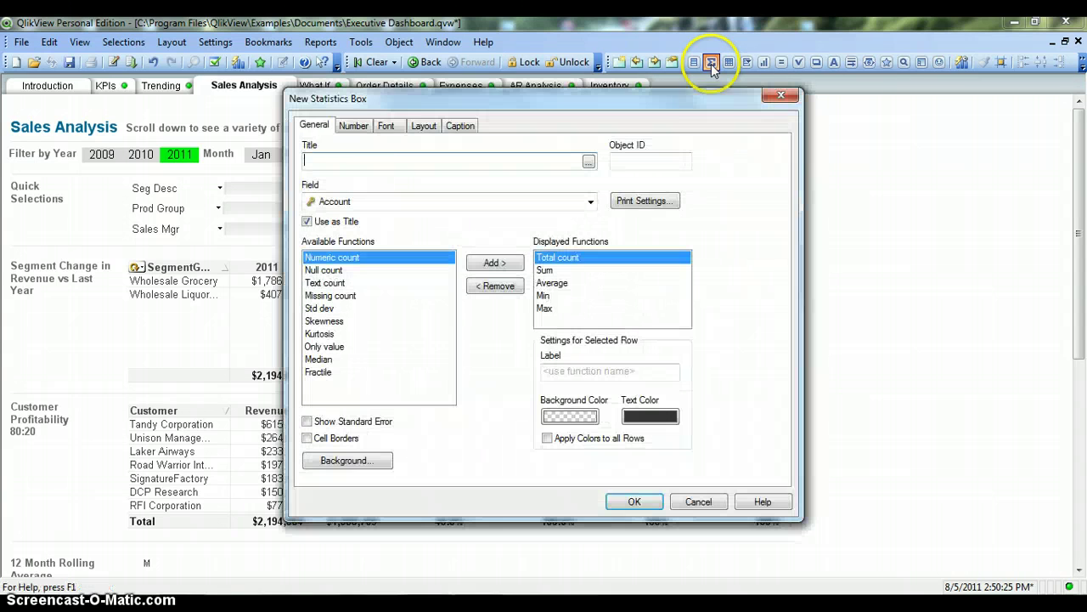
click(778, 95)
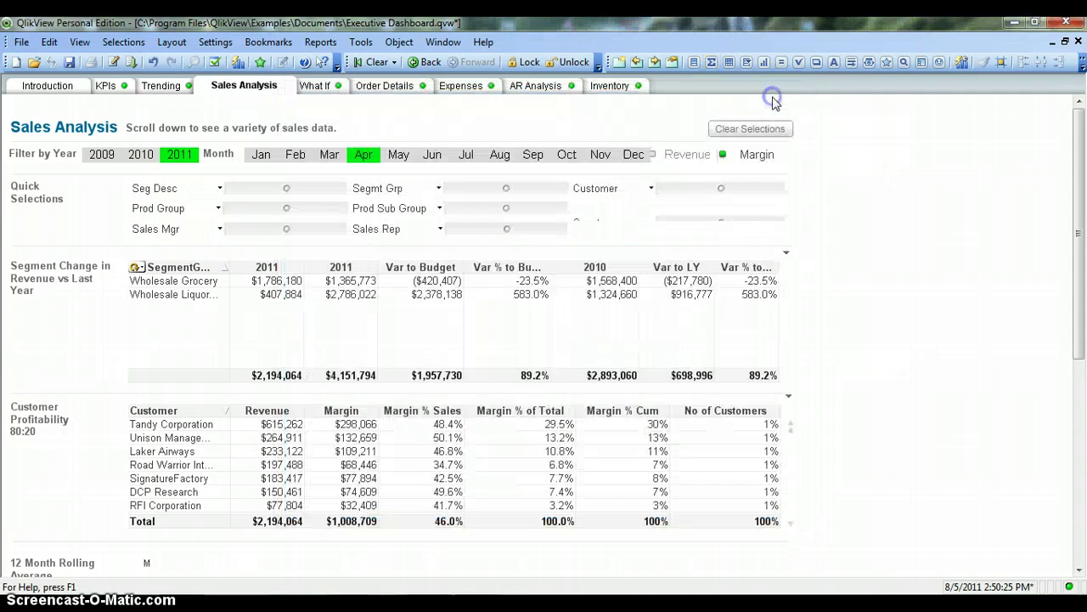
right_click(897, 248)
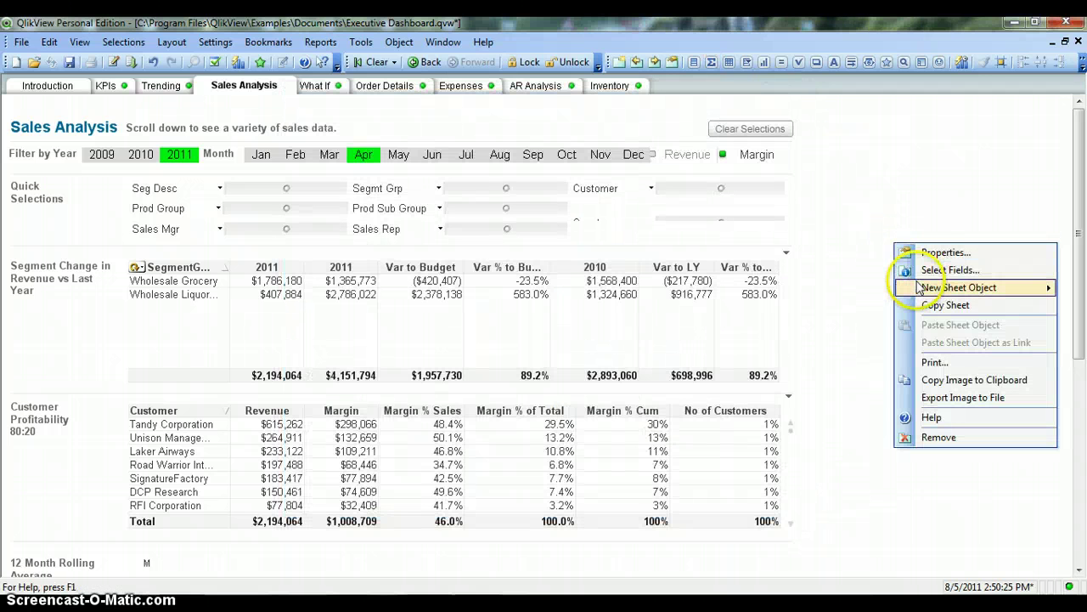
mouse_move(921, 292)
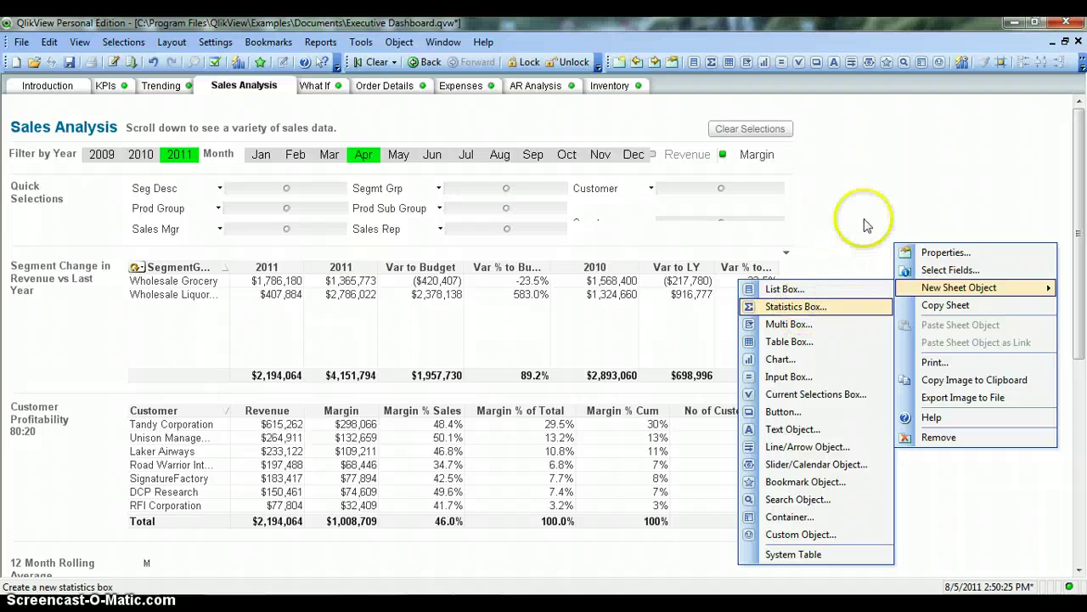
click(878, 188)
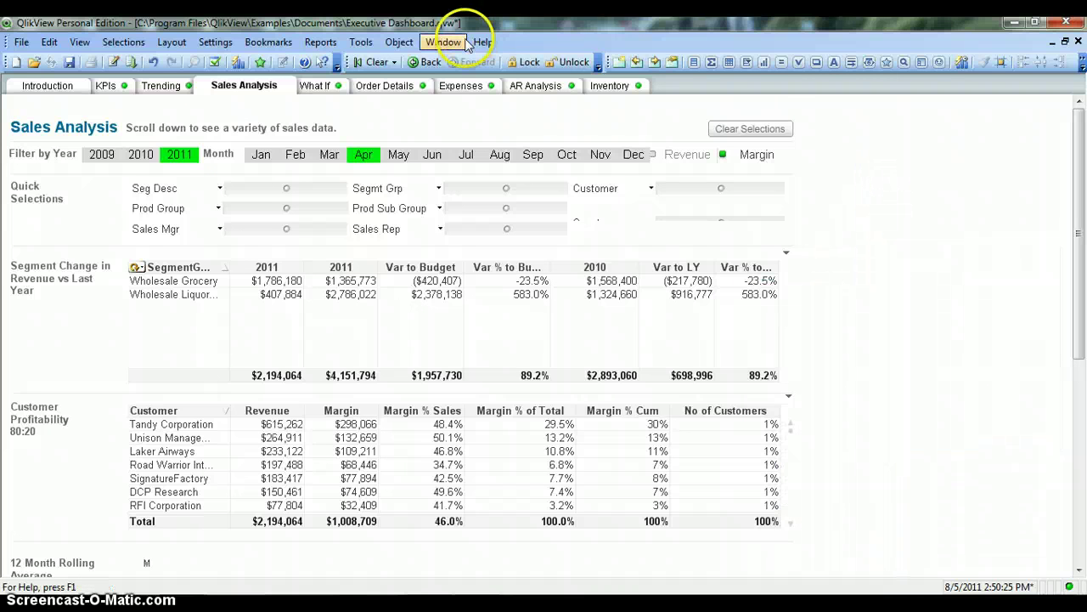
Open the New Statistics Box dialog via Object > New Sheet Object > Statistics Box
click(399, 44)
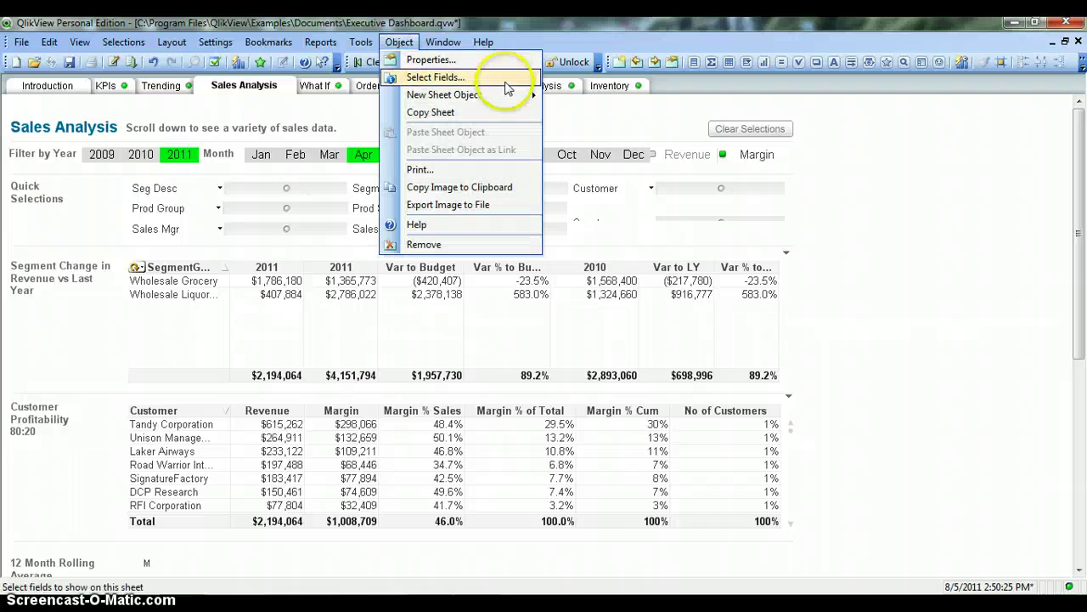
mouse_move(510, 98)
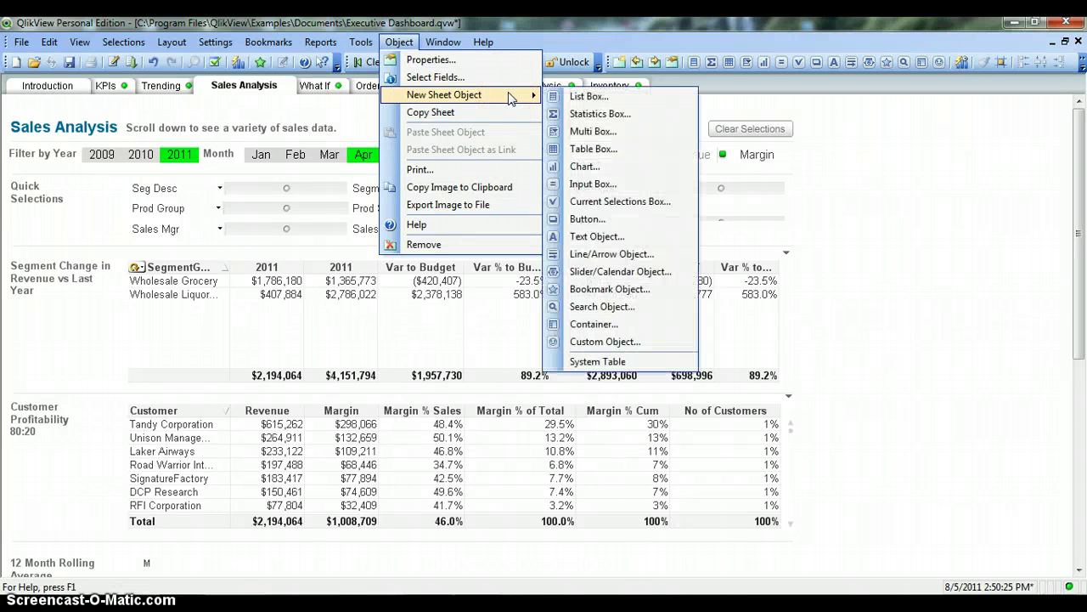
click(578, 117)
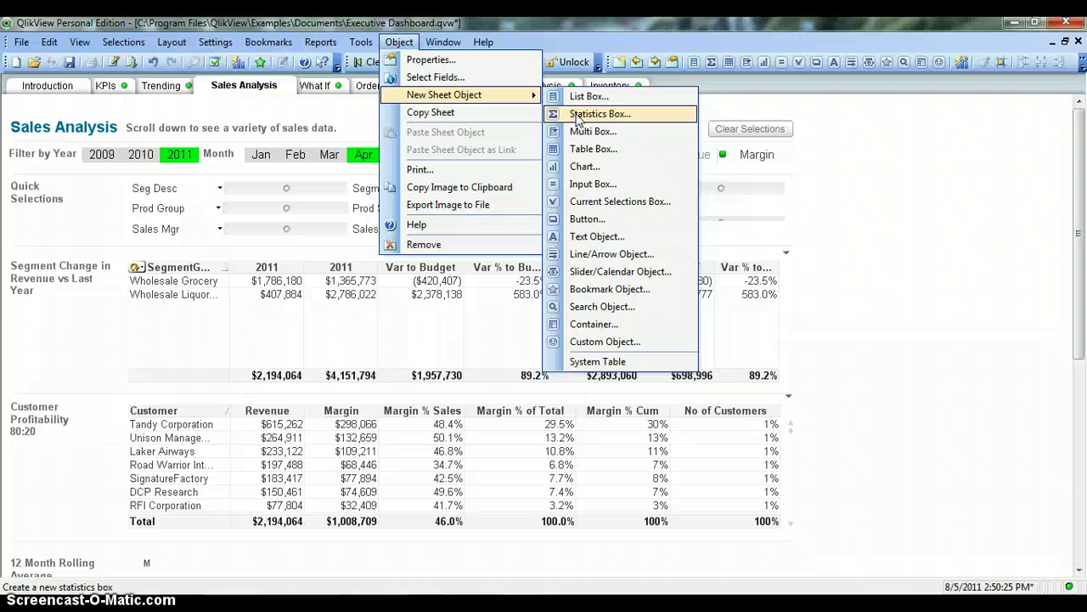
click(577, 117)
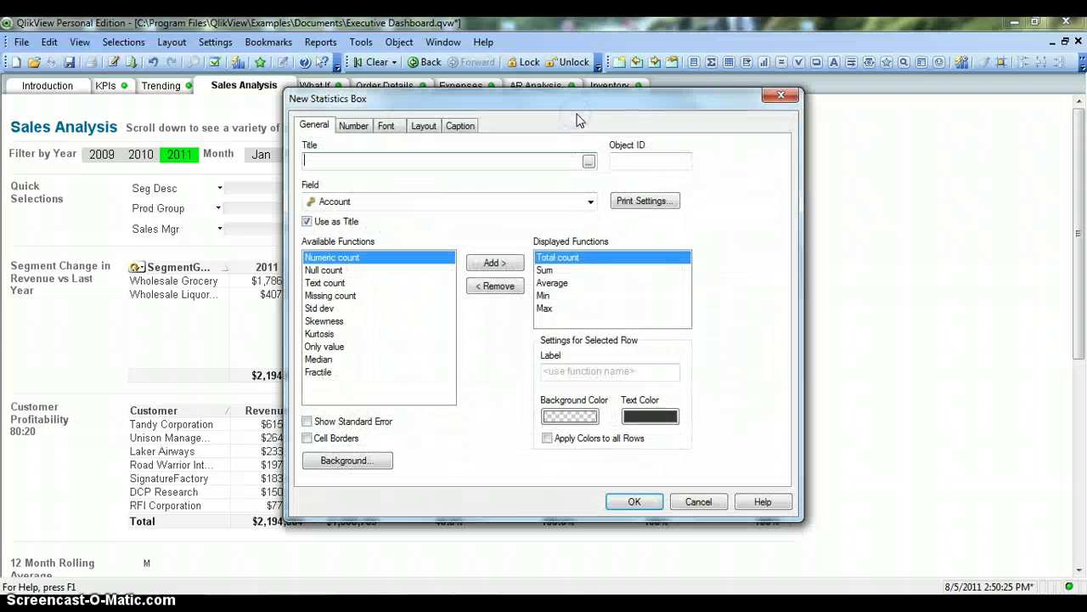
Choose Budget Amount as the statistics box's field, keeping the field name as its title
drag(718, 104, 822, 106)
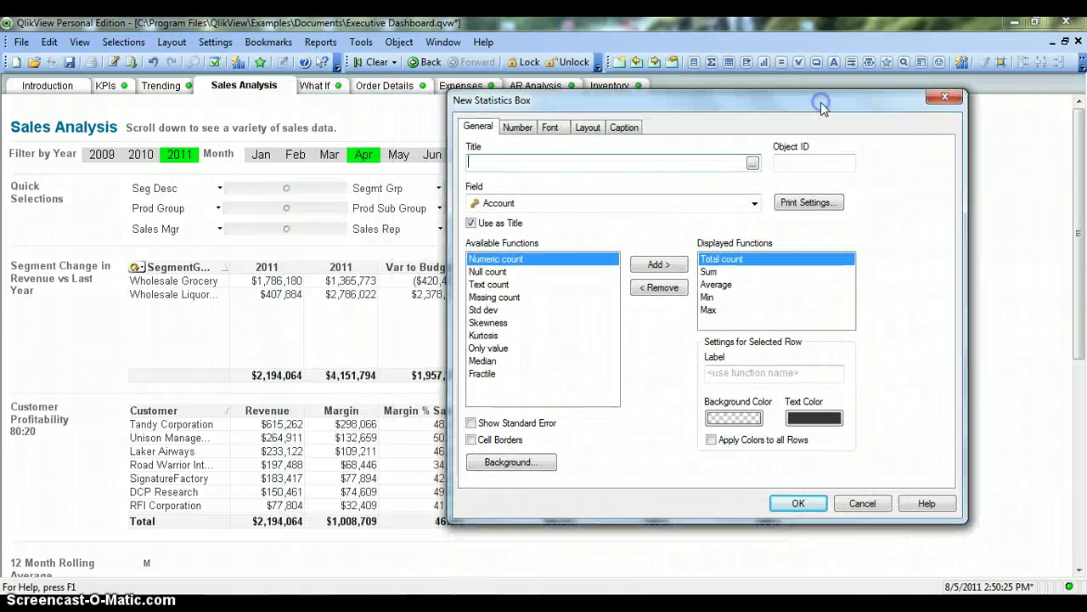
click(513, 164)
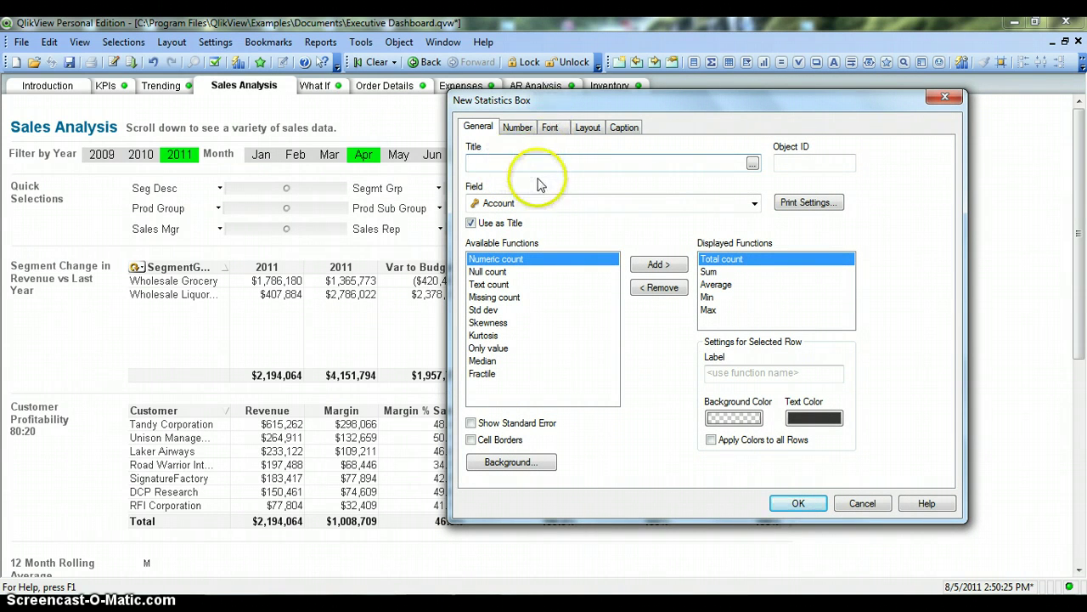
click(539, 205)
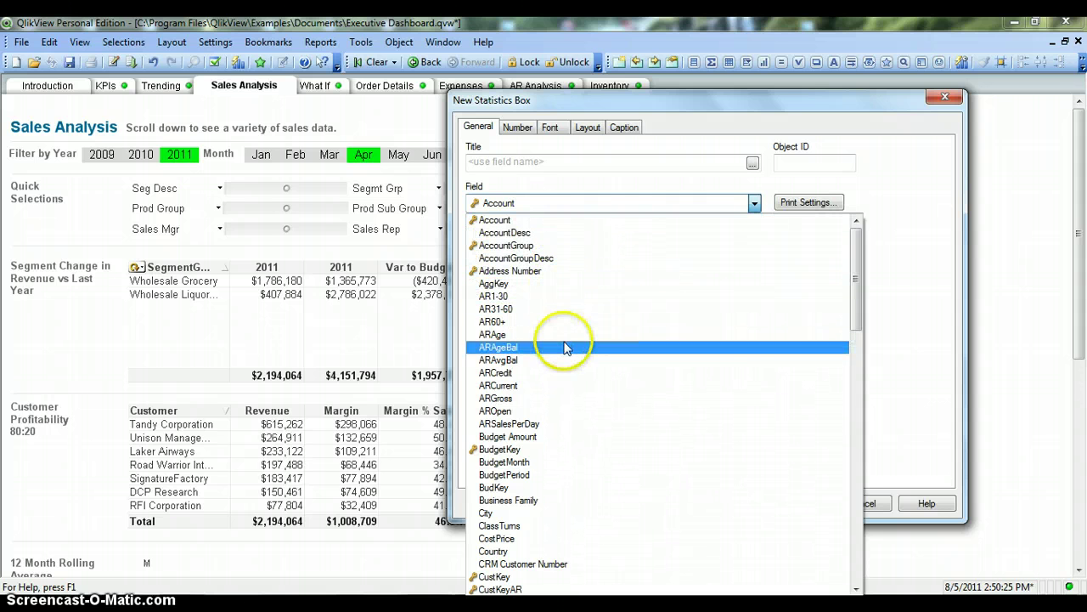
click(601, 438)
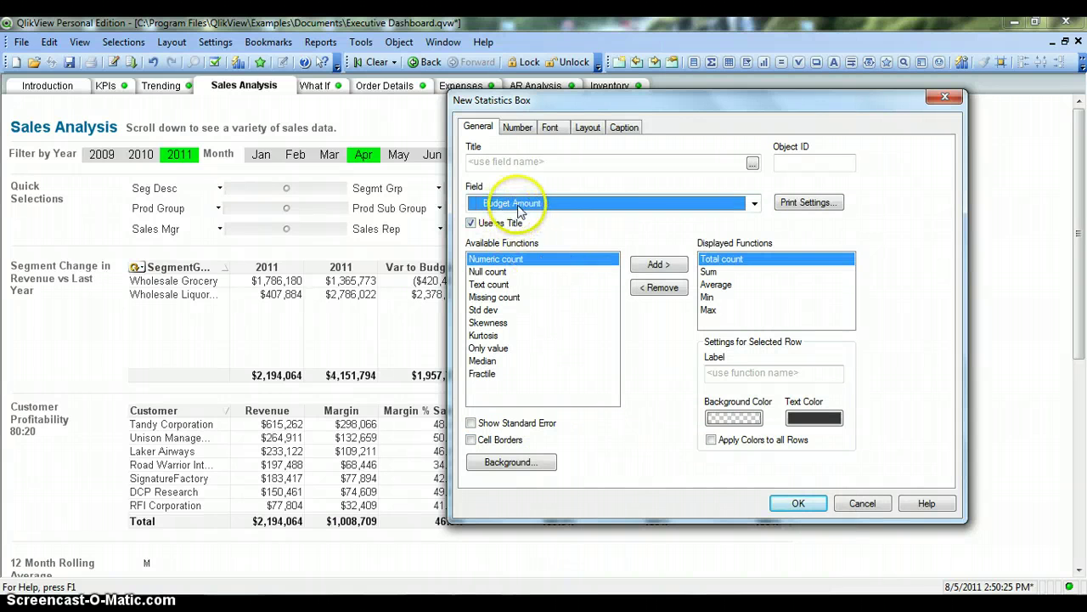
click(478, 217)
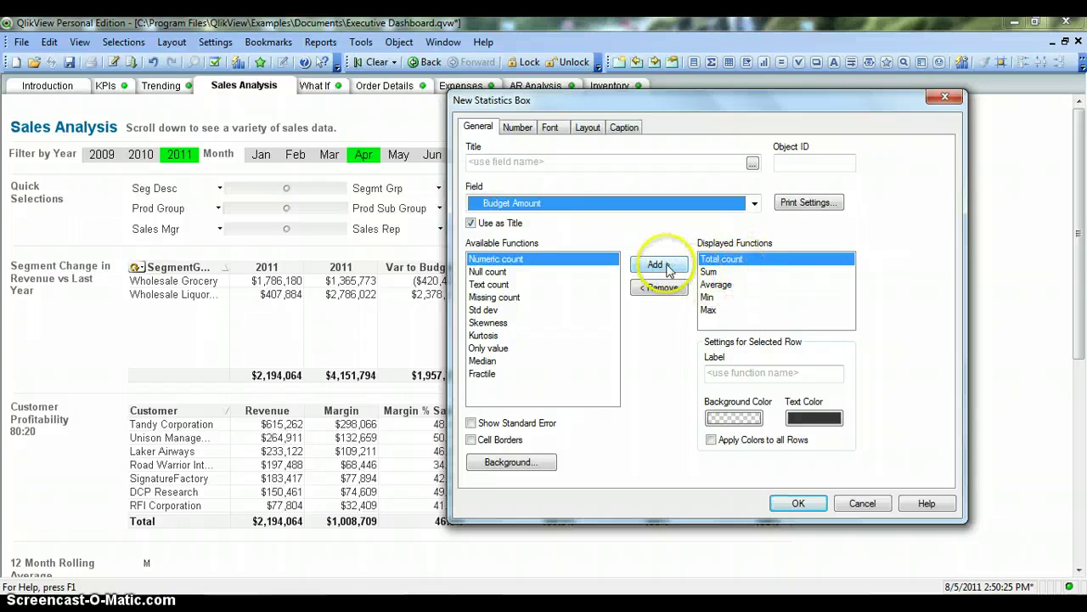
click(536, 299)
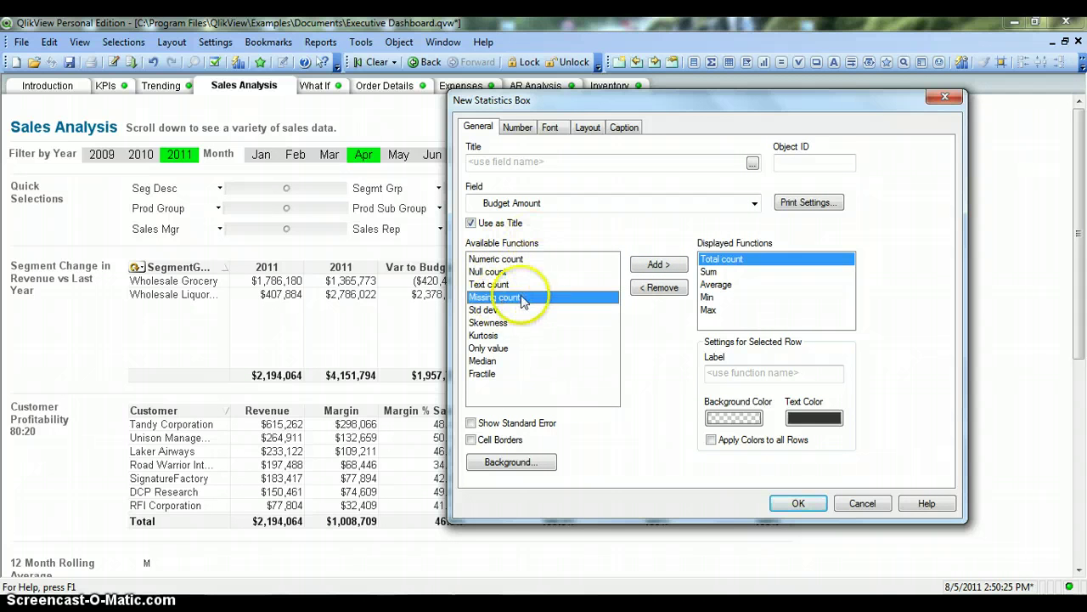
click(657, 266)
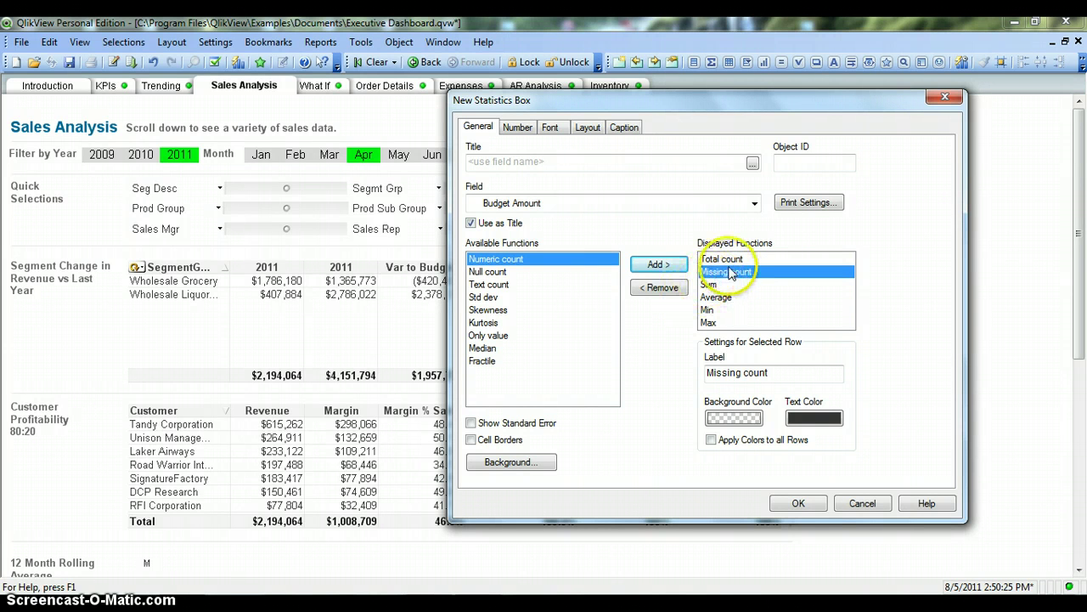
click(661, 288)
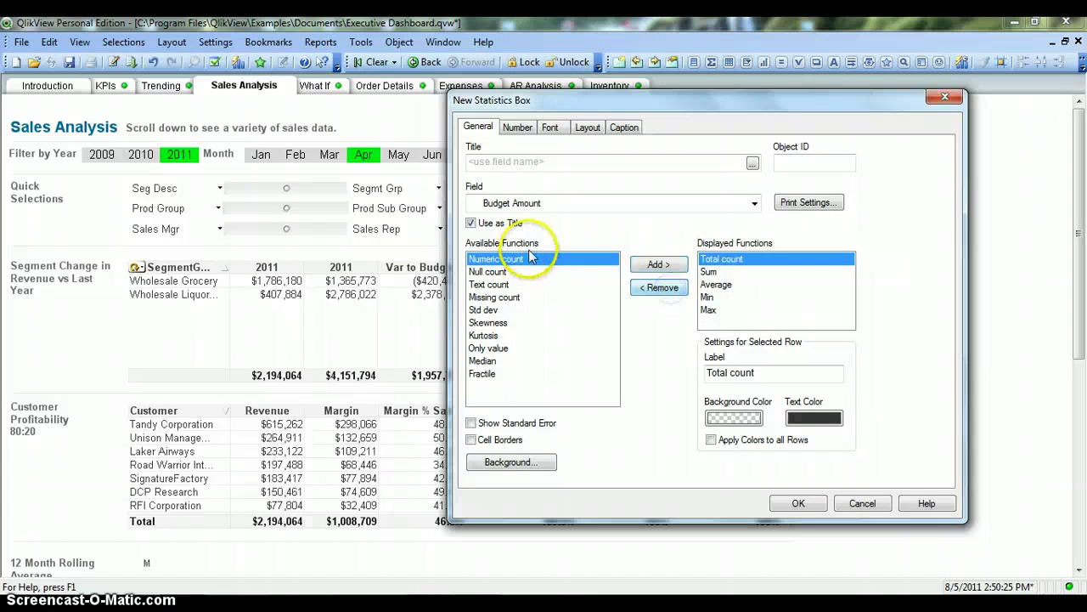
click(731, 272)
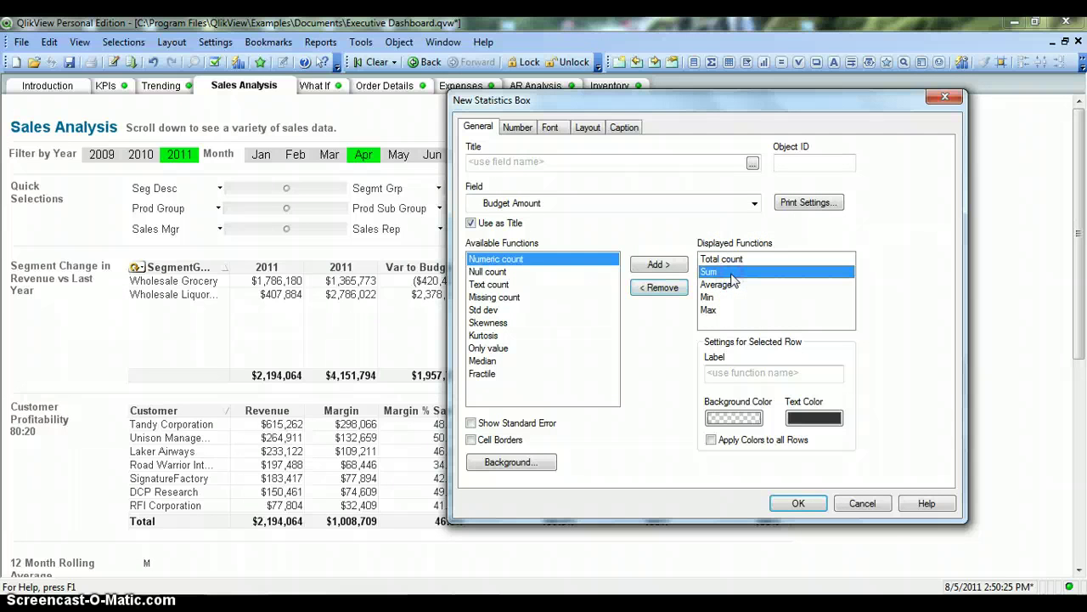
click(733, 260)
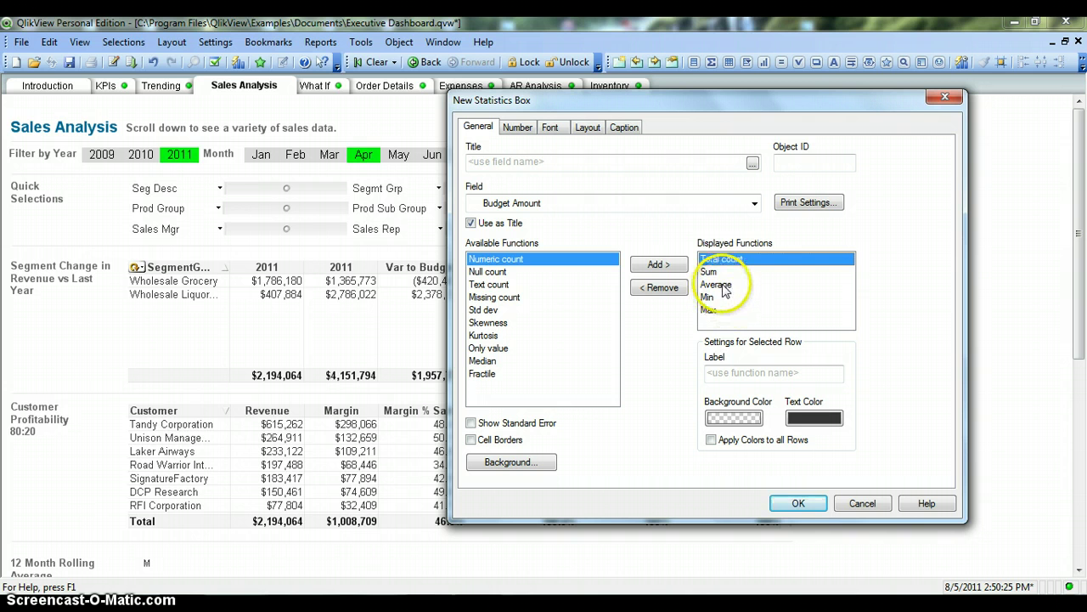
click(722, 284)
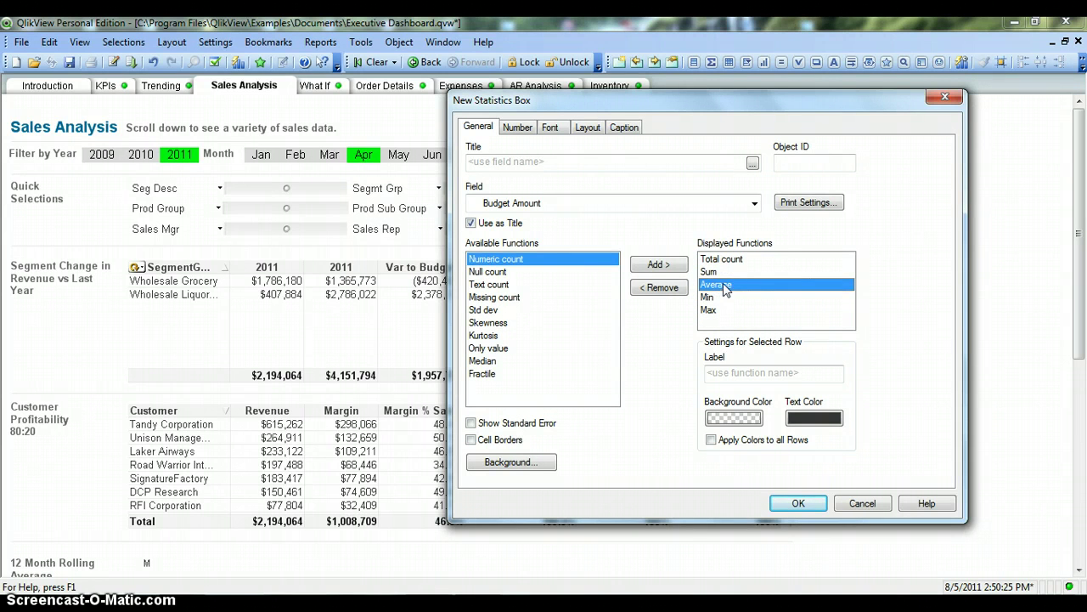
click(662, 288)
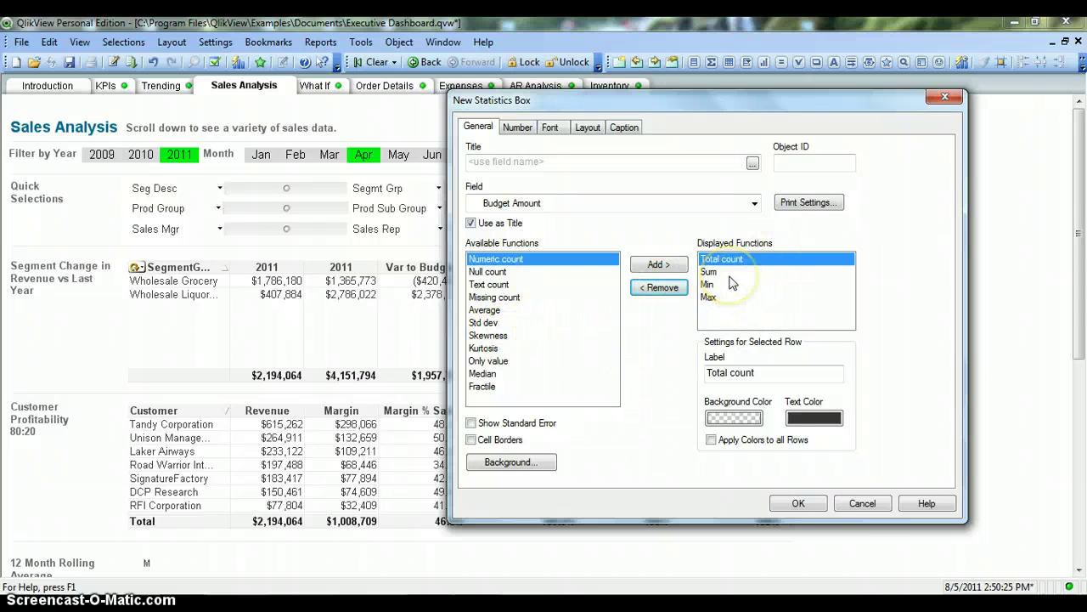
click(494, 312)
click(659, 265)
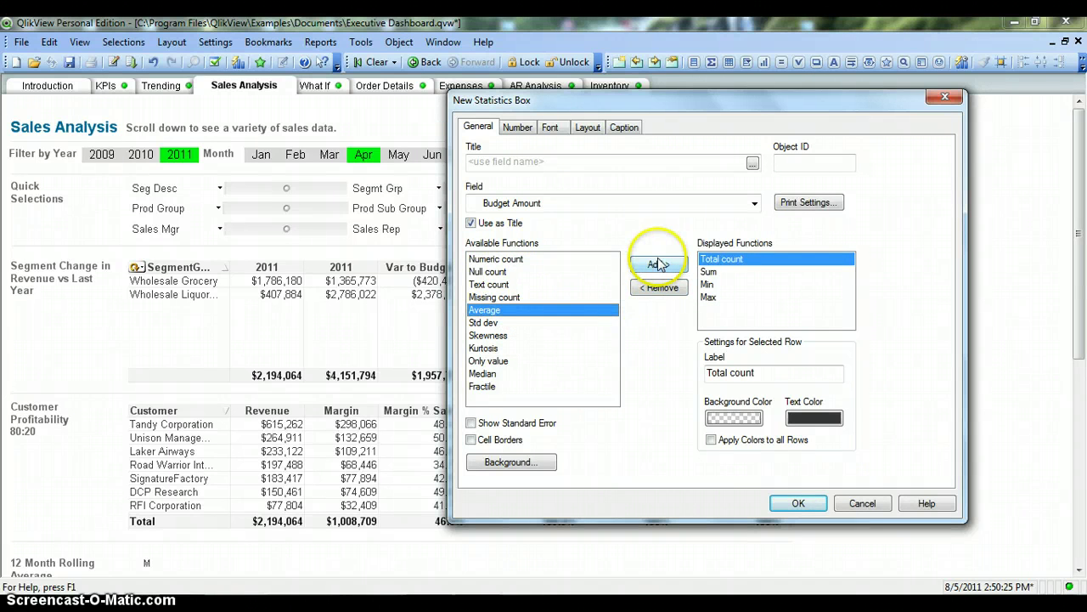
click(659, 264)
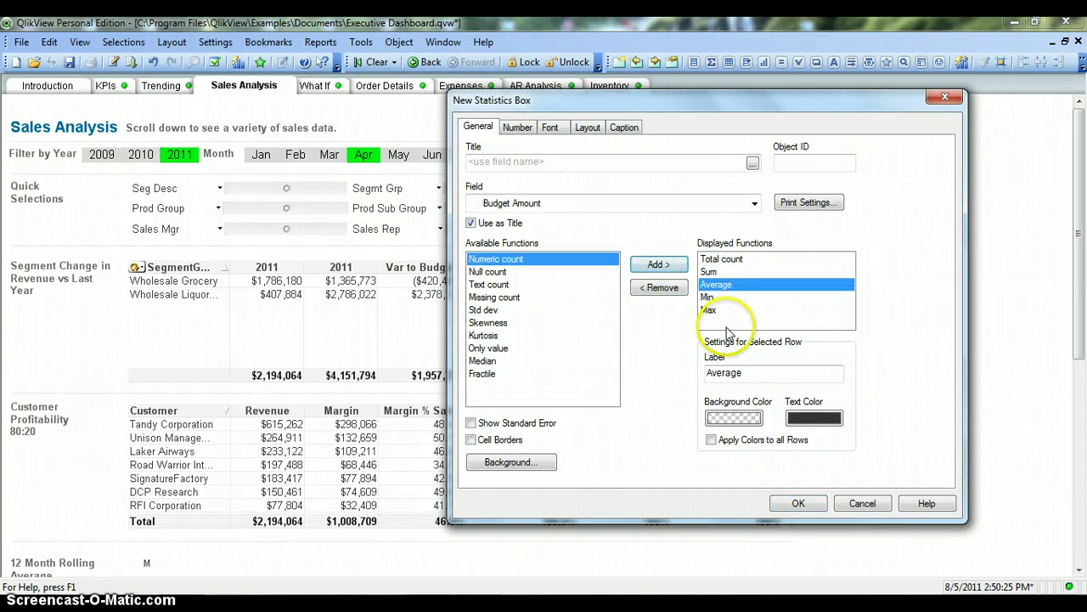
click(722, 260)
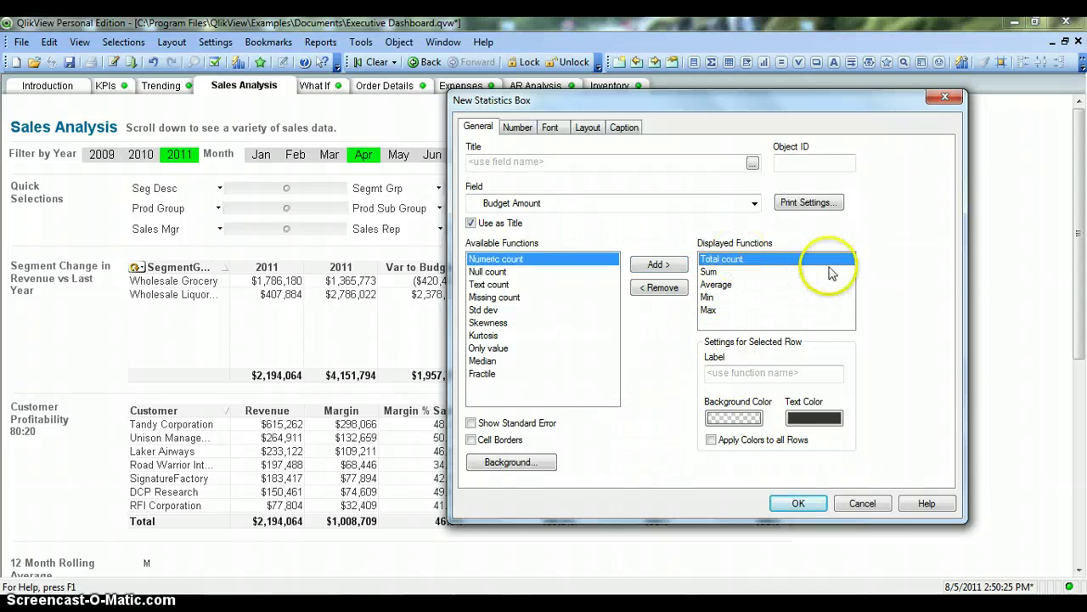
Create the Budget Amount box and drag it to the sheet's empty right side
click(799, 504)
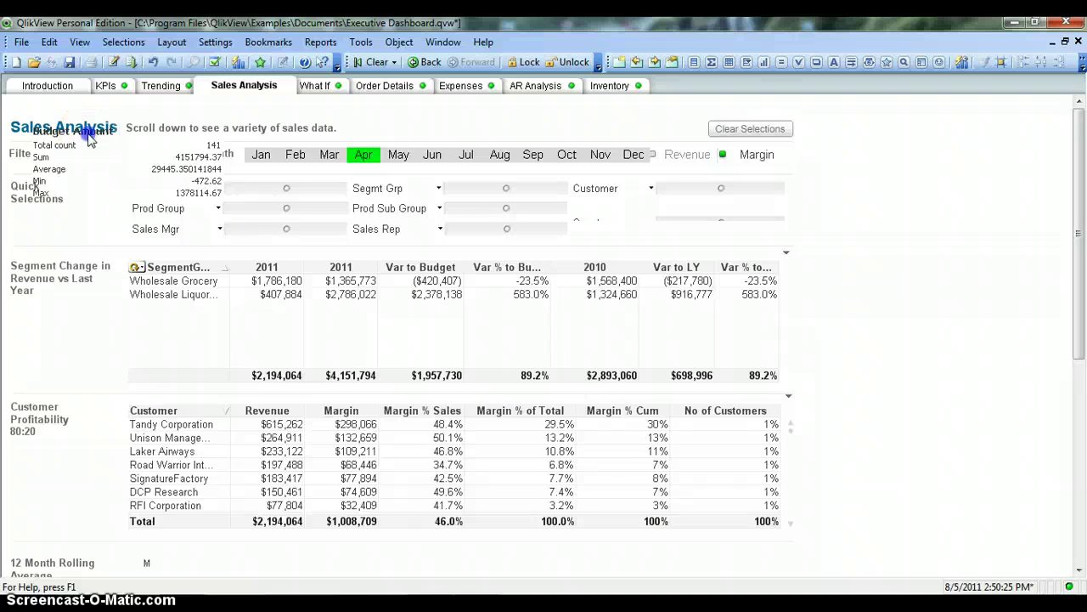
drag(95, 129, 876, 194)
click(881, 340)
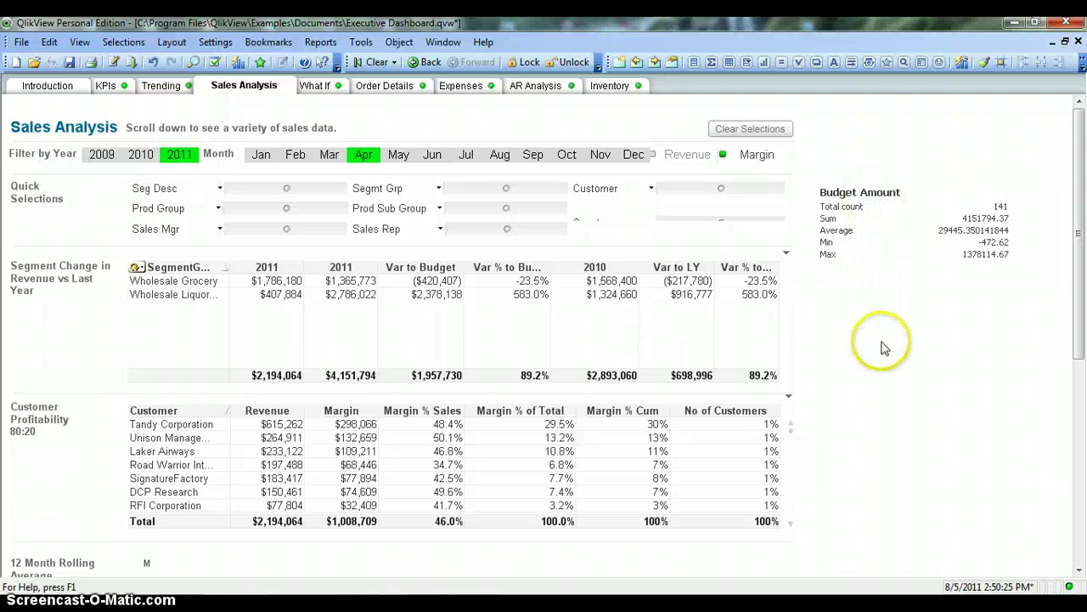
click(880, 293)
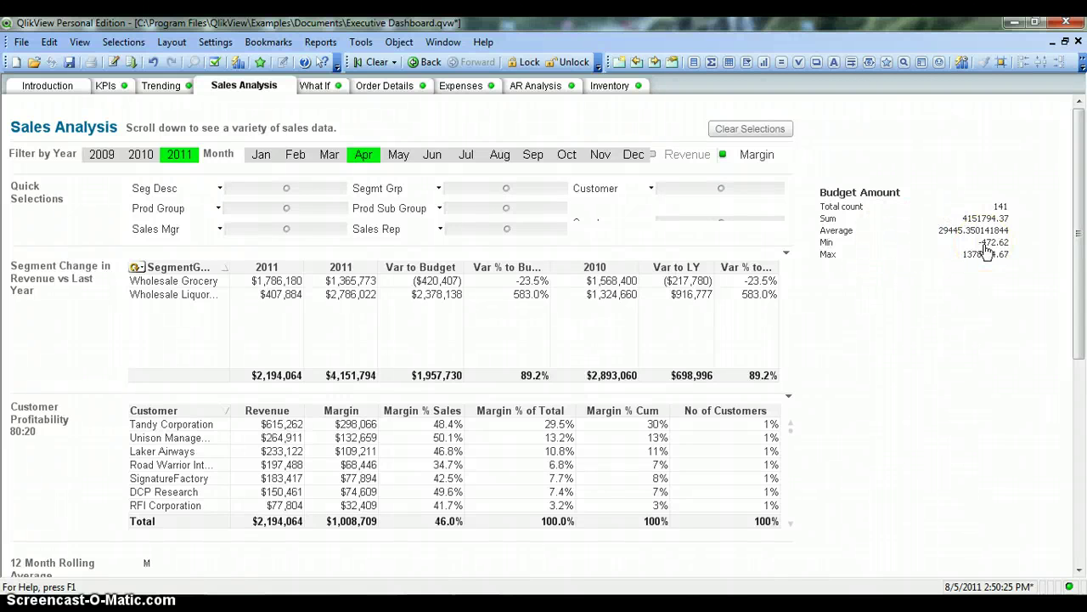
In the box's Number properties, format Total count as #,##0 whole numbers
right_click(903, 193)
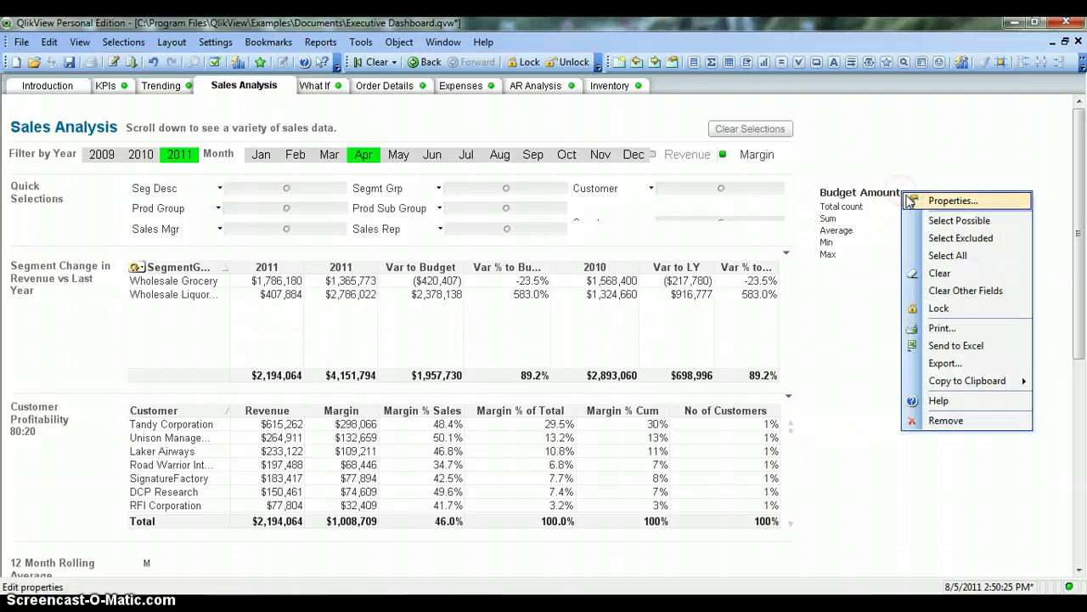
click(922, 200)
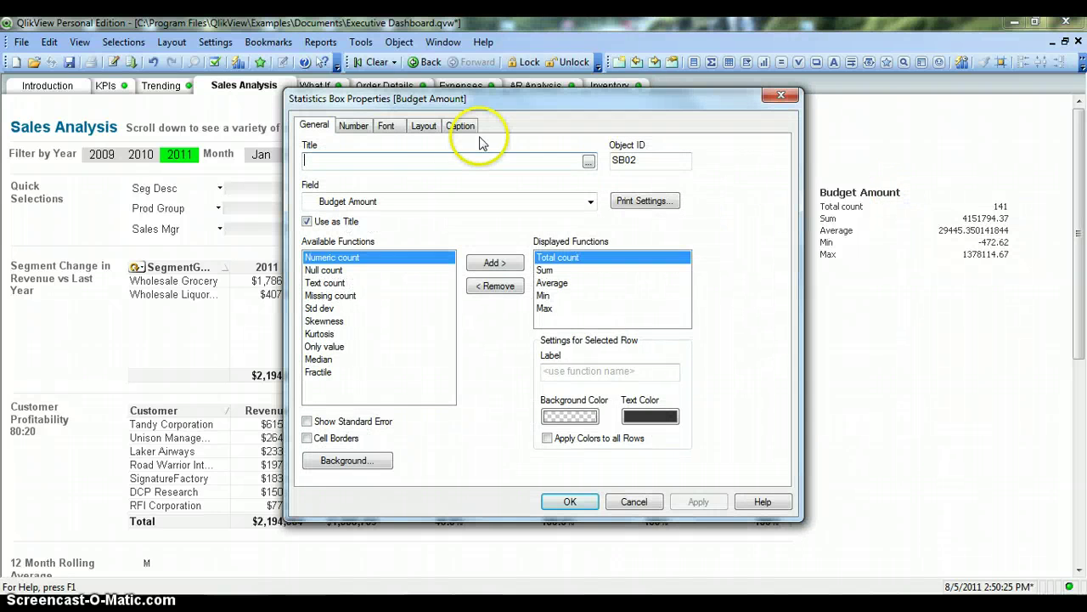
click(356, 135)
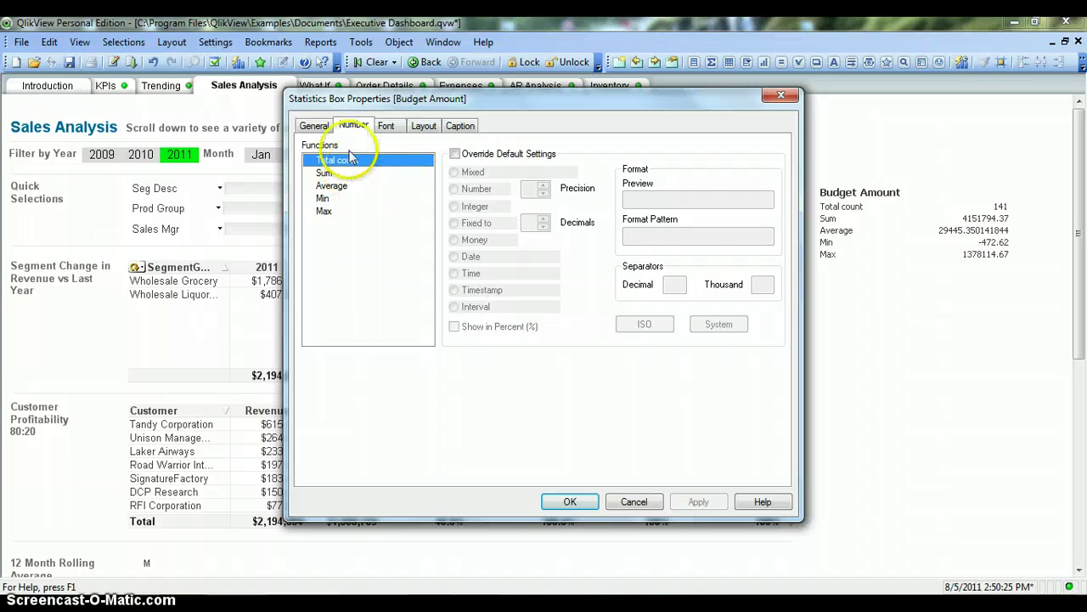
click(338, 185)
click(368, 161)
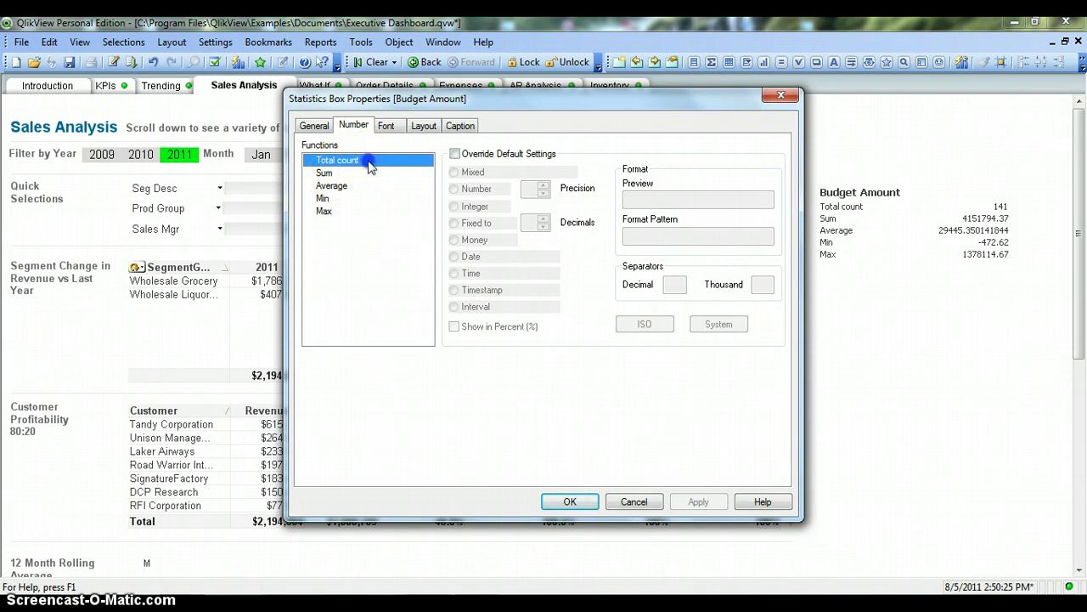
click(455, 155)
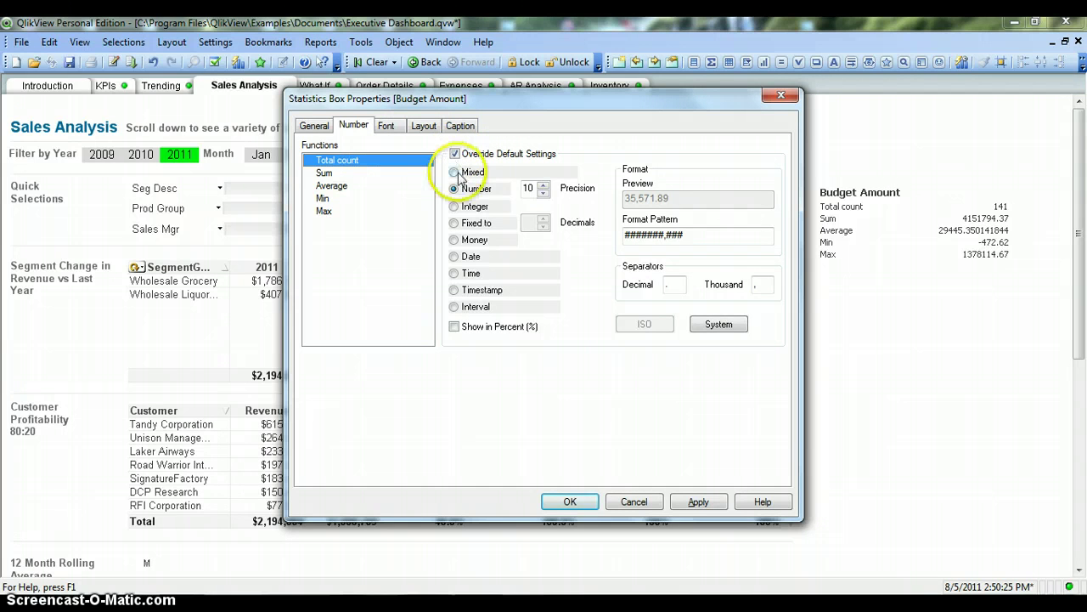
click(463, 227)
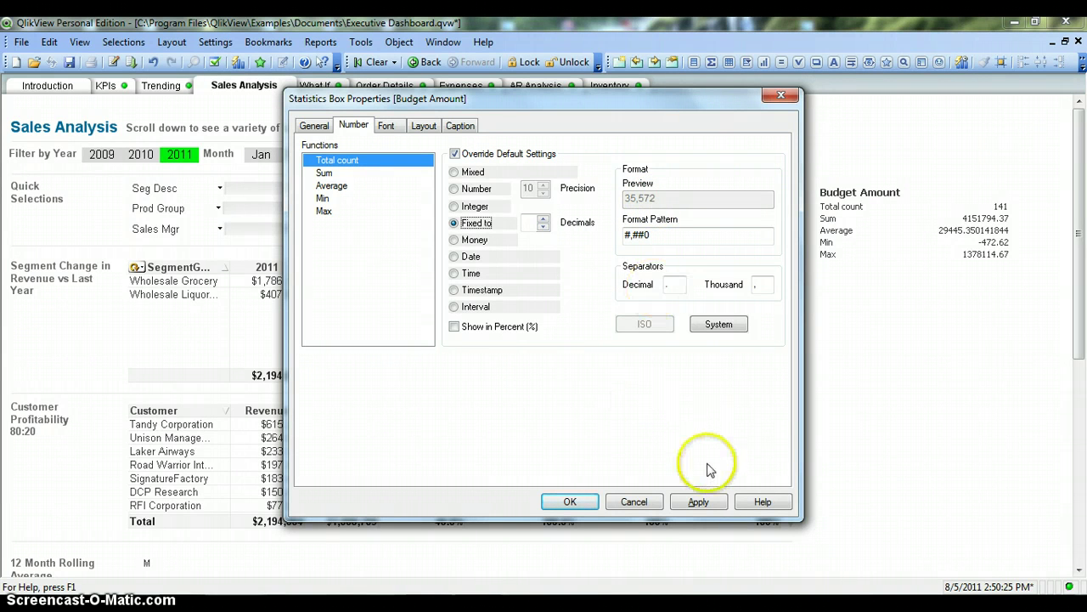
click(706, 501)
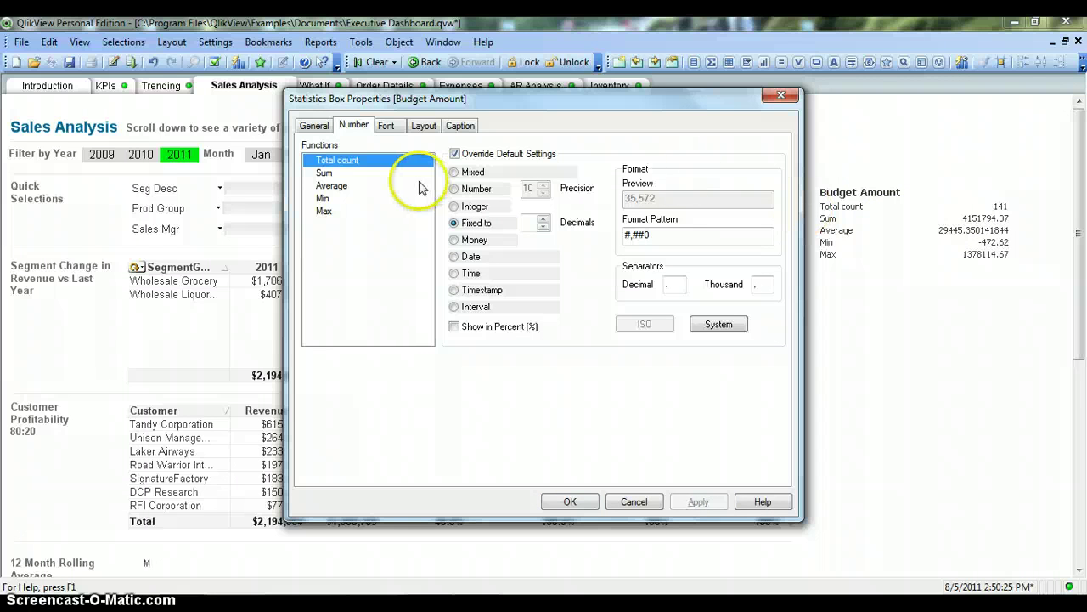
Apply the #,##0 whole-number format to Sum and Average
click(386, 173)
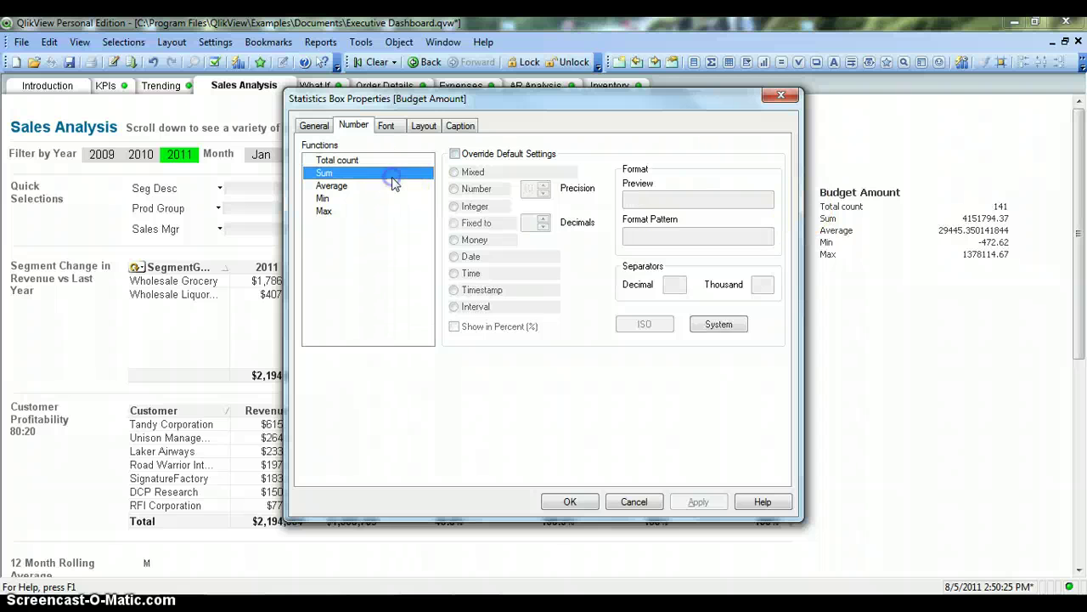
click(480, 155)
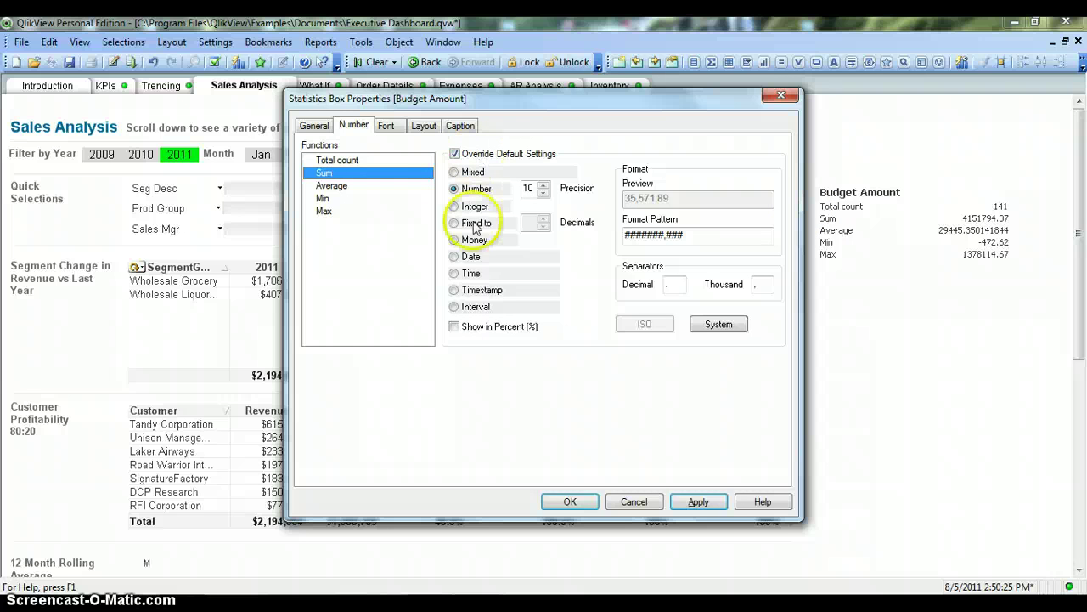
click(478, 225)
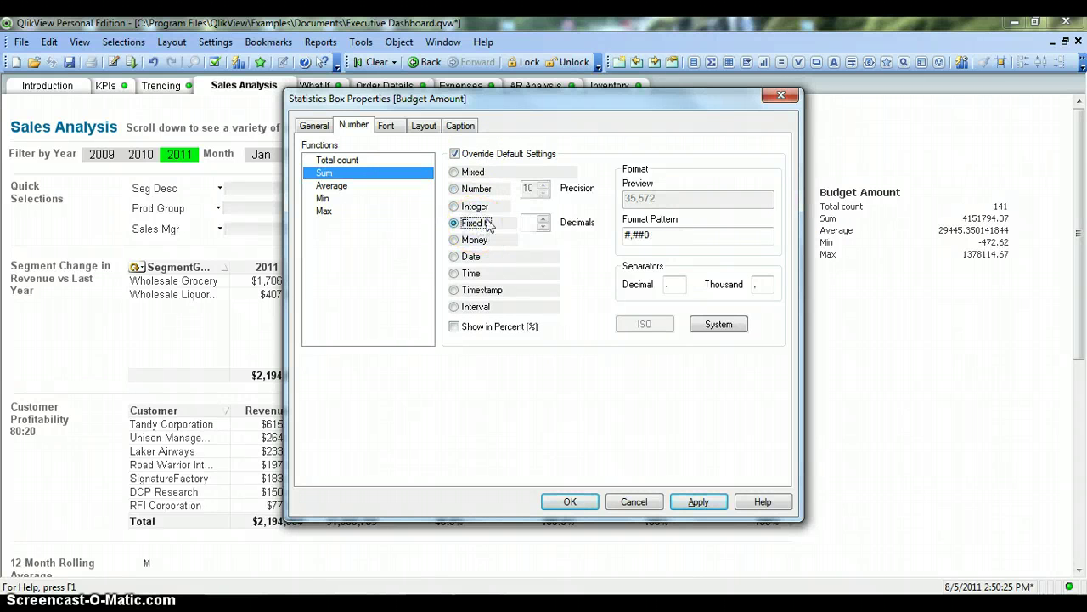
click(702, 504)
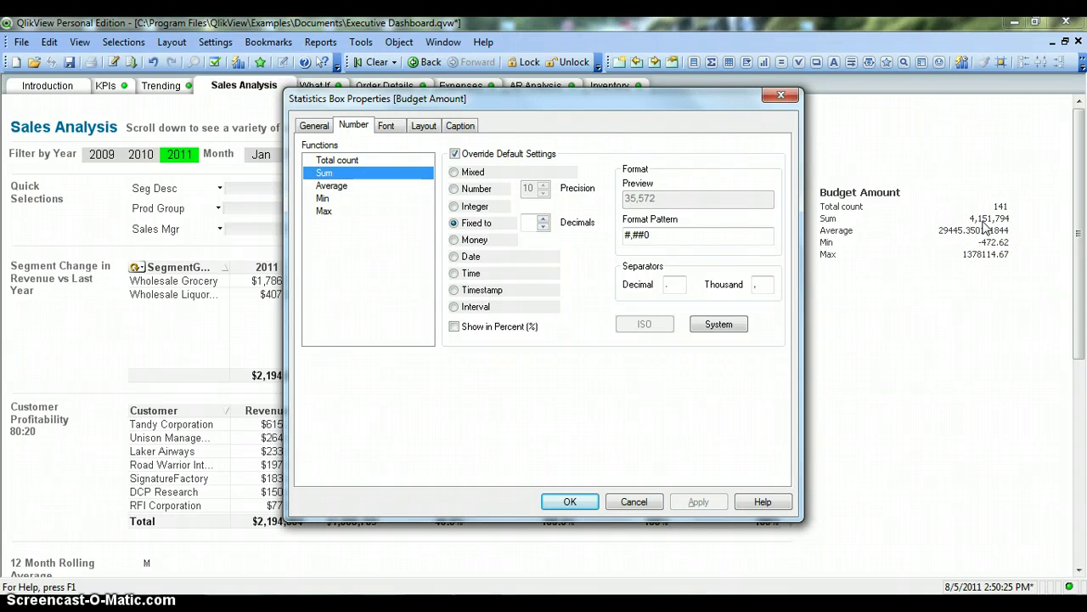
click(352, 187)
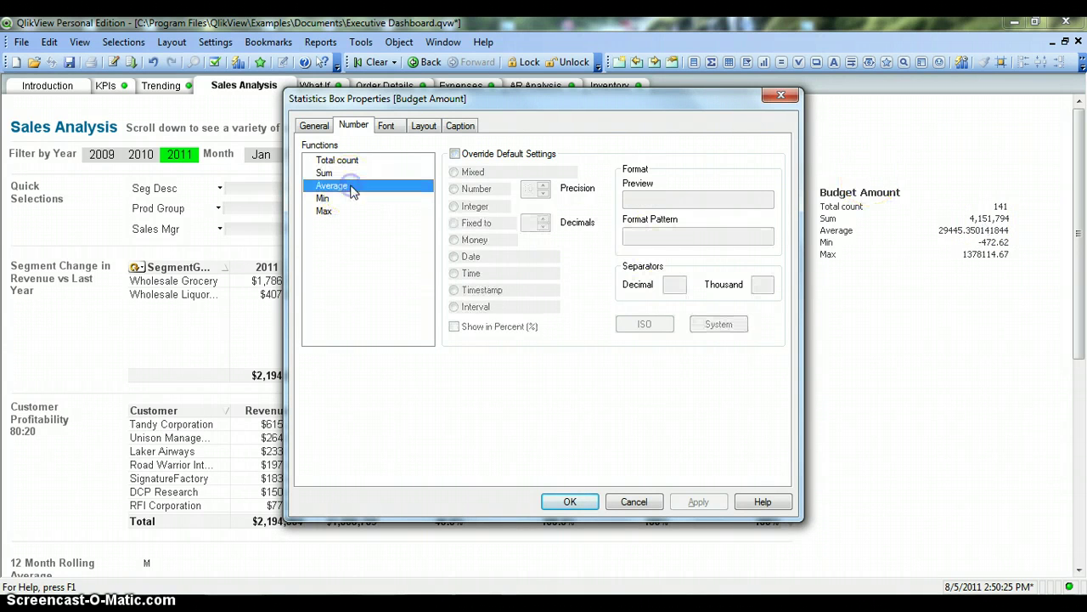
click(476, 157)
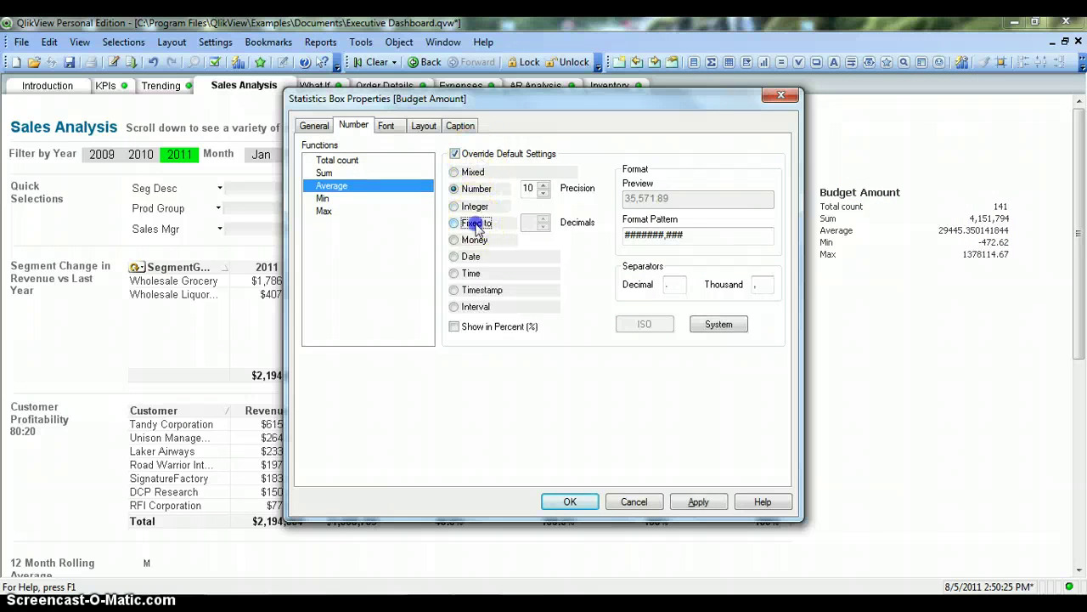
click(476, 223)
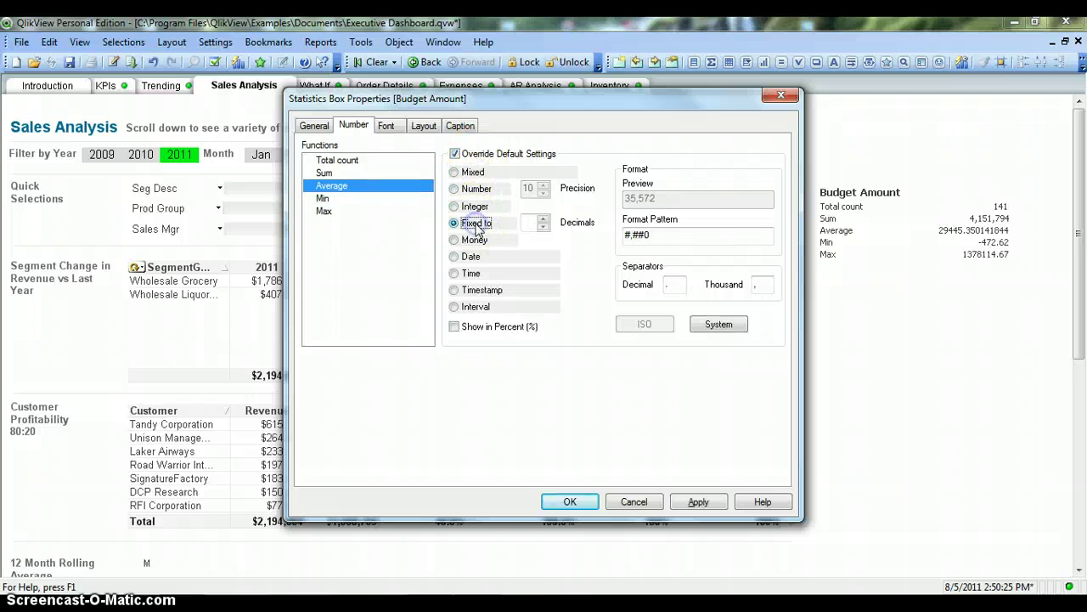
click(701, 502)
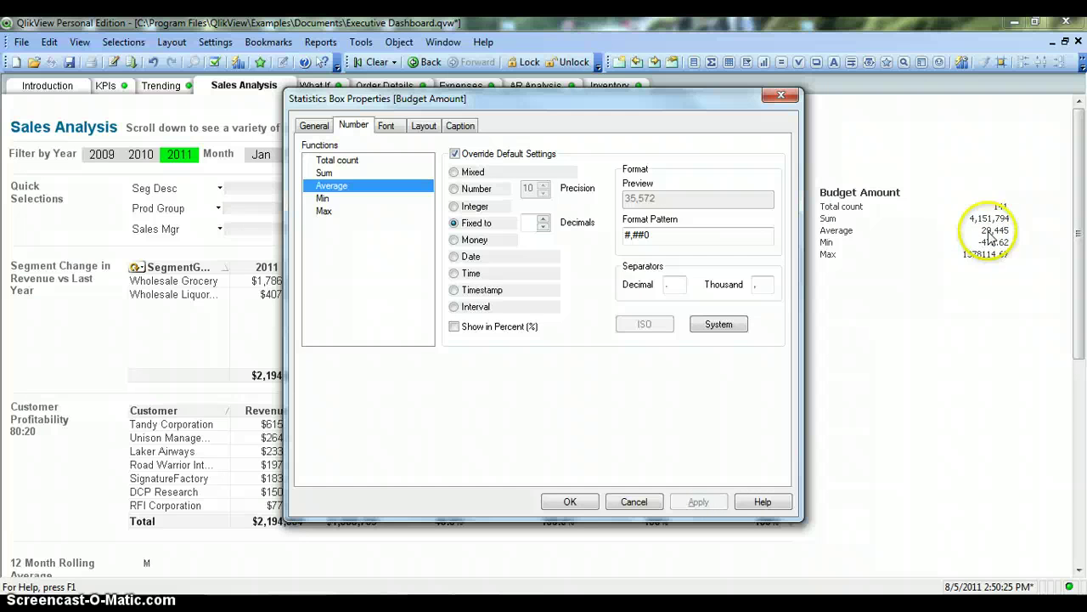
Format Min and Max as #,##0 whole numbers and confirm the properties
click(327, 198)
click(497, 153)
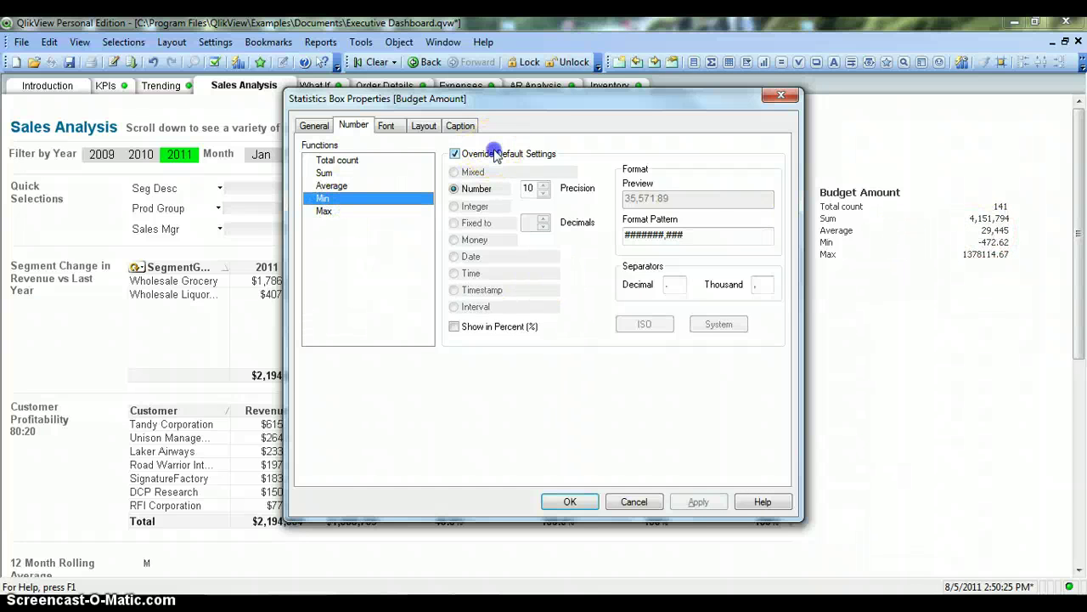
click(472, 225)
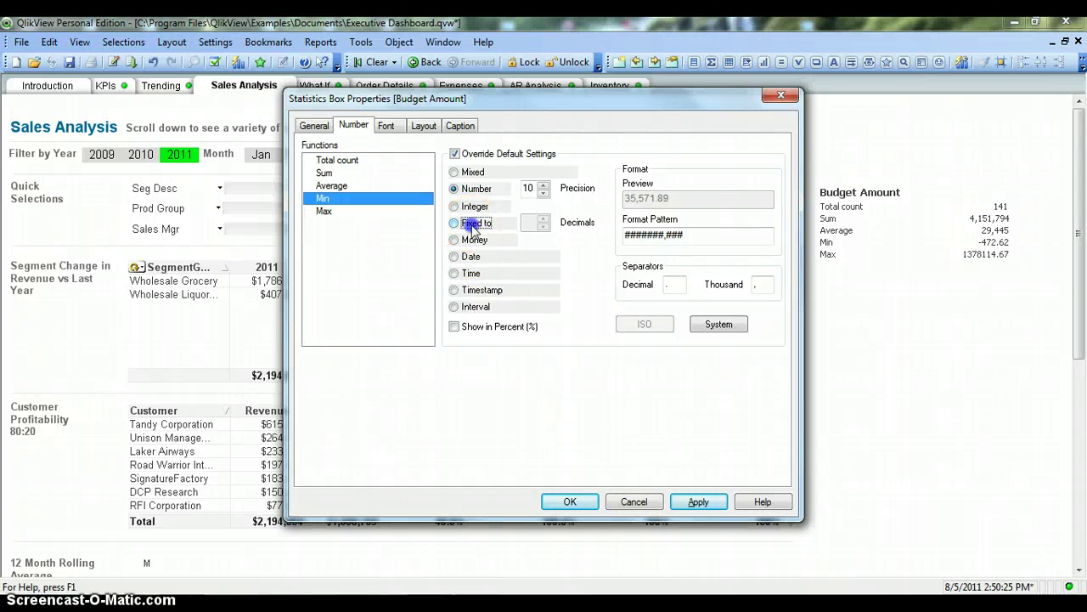
click(698, 502)
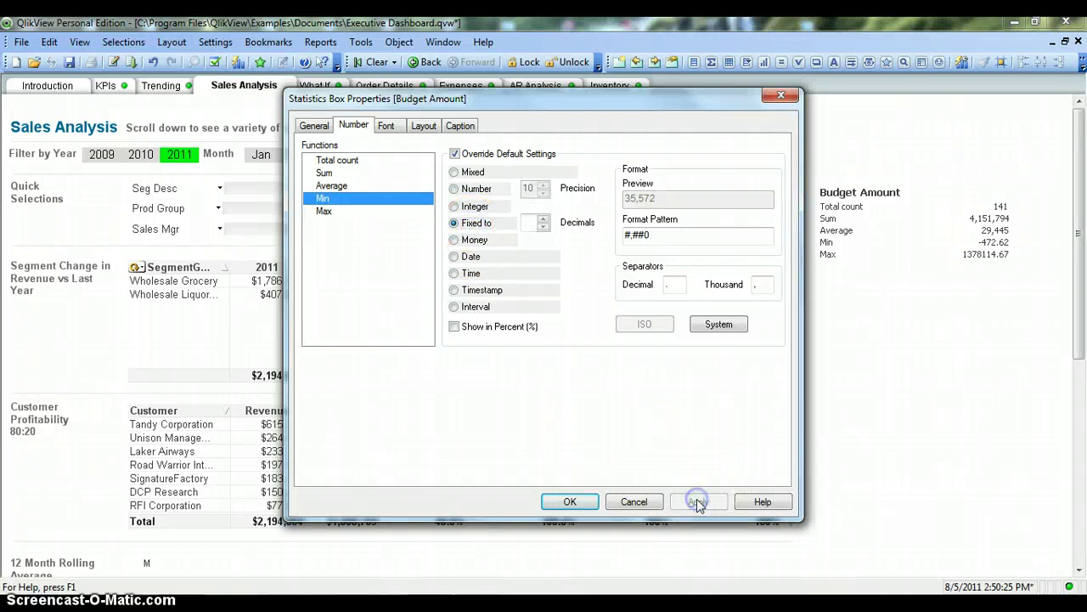
click(355, 213)
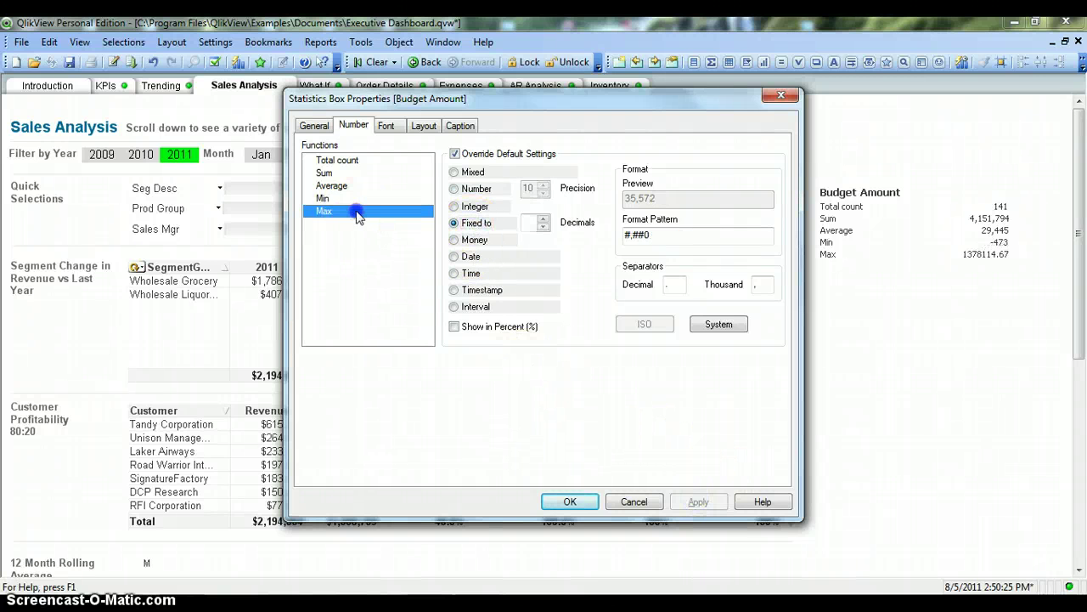
click(456, 153)
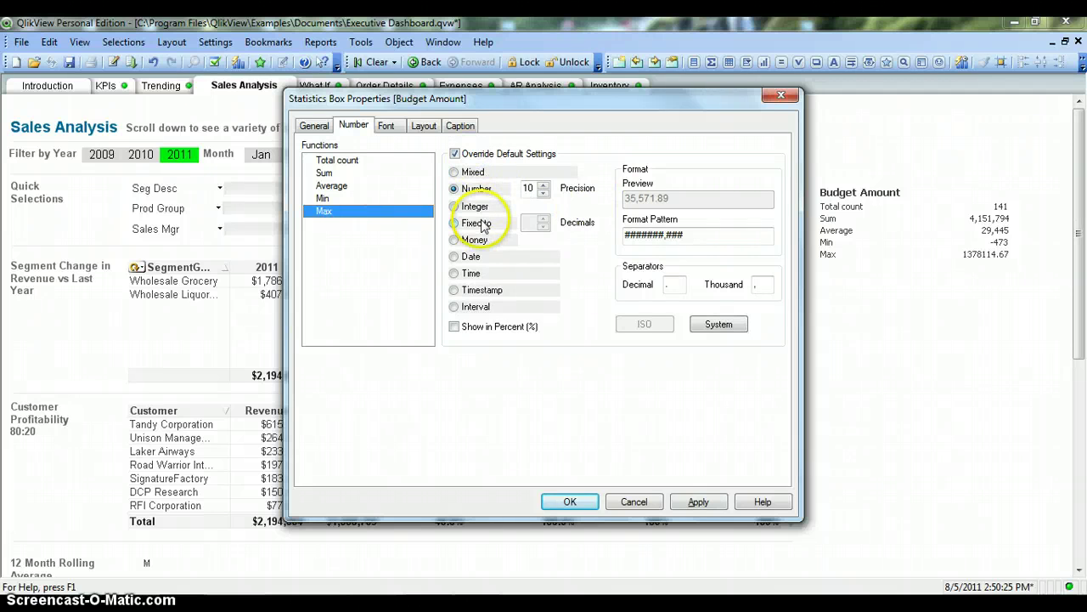
click(477, 224)
click(698, 502)
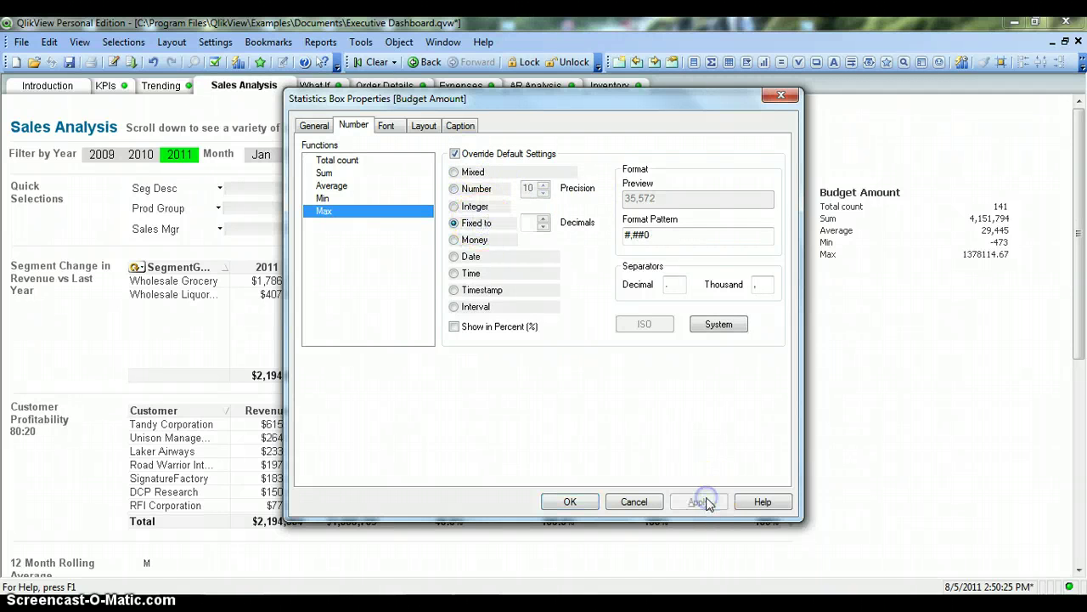
click(570, 501)
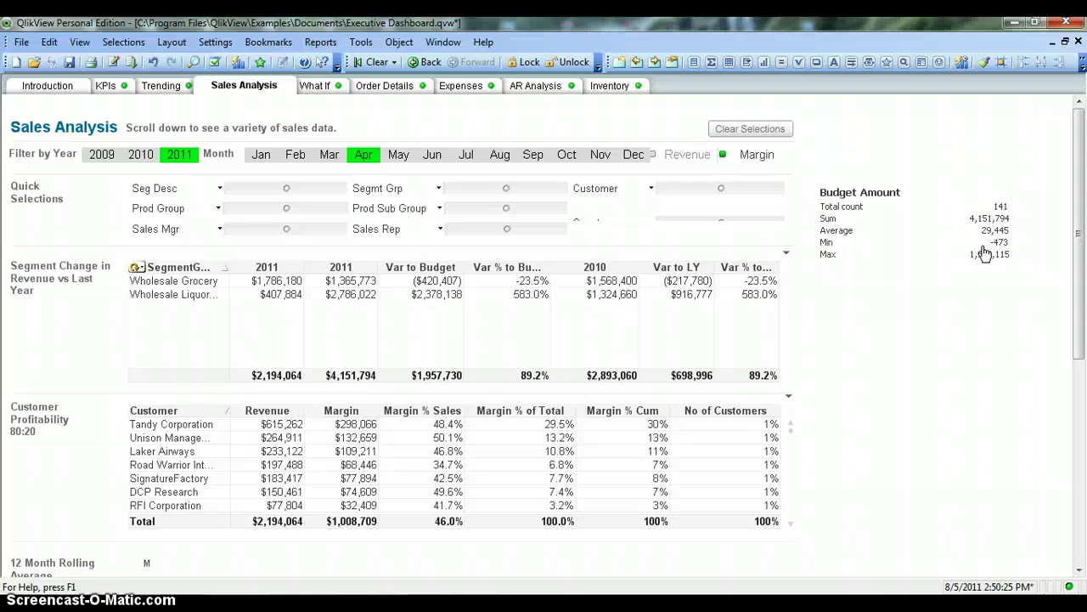
Move the Budget Amount box up beside the Month filter row and bring up its menu
drag(873, 193, 849, 155)
click(819, 165)
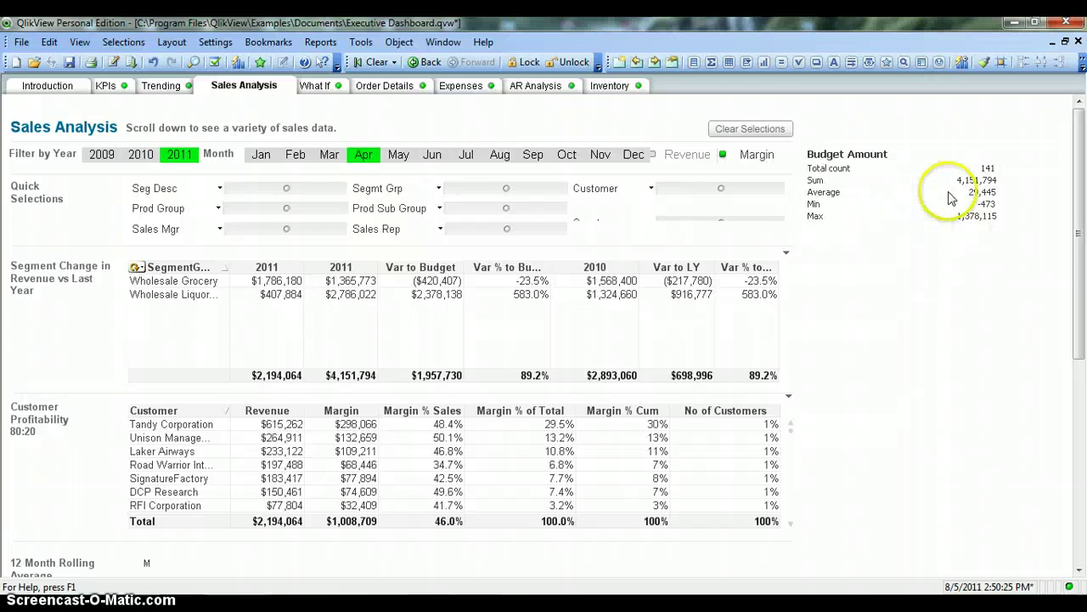
right_click(889, 158)
Apply a Bold font to the Budget Amount box, then revert it to Regular
click(907, 167)
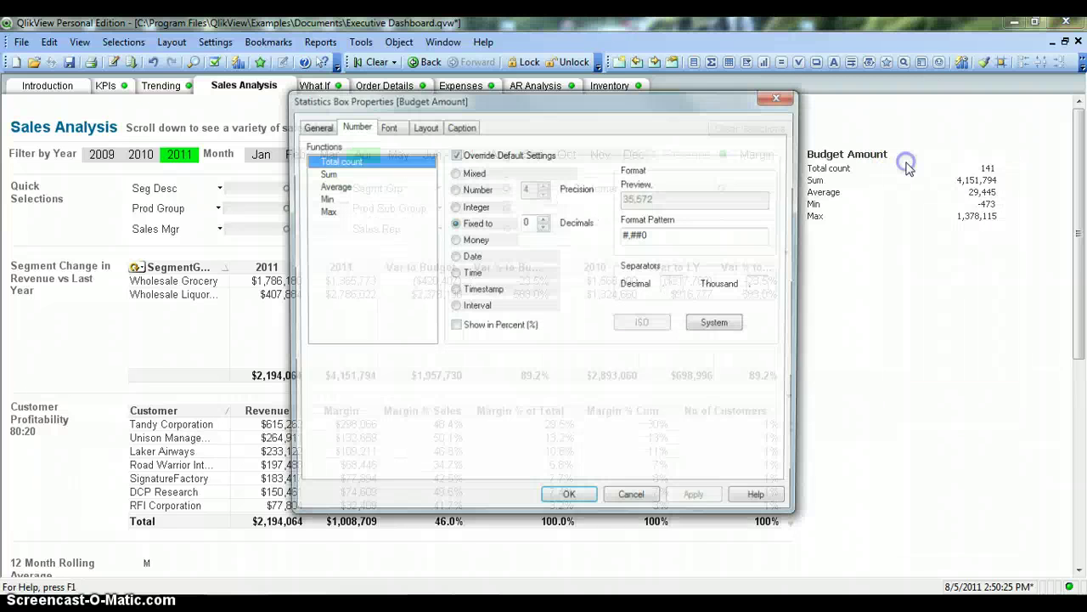
click(387, 126)
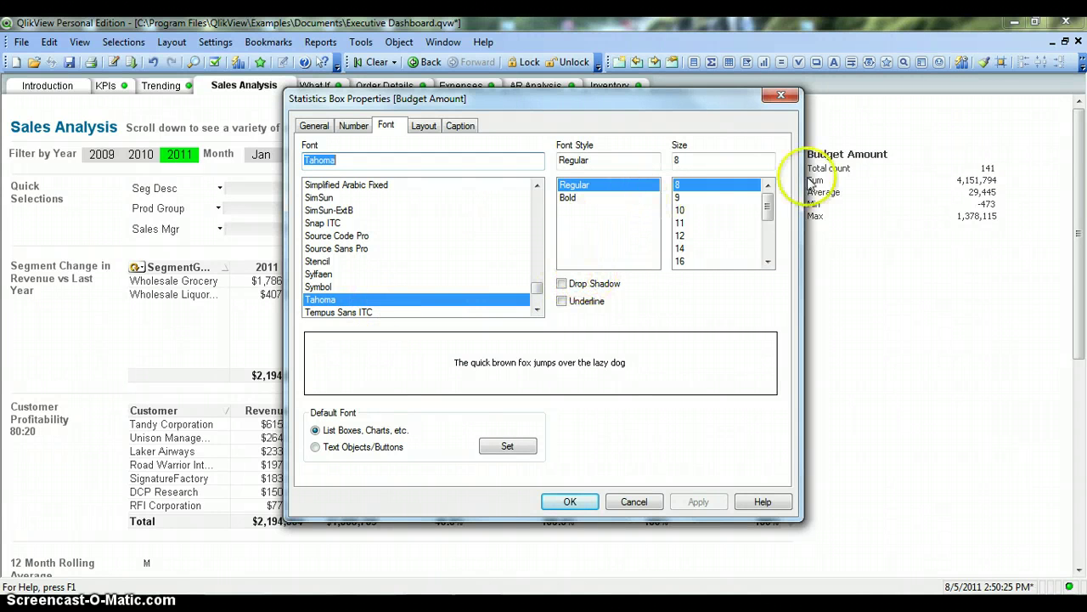
drag(692, 110, 624, 122)
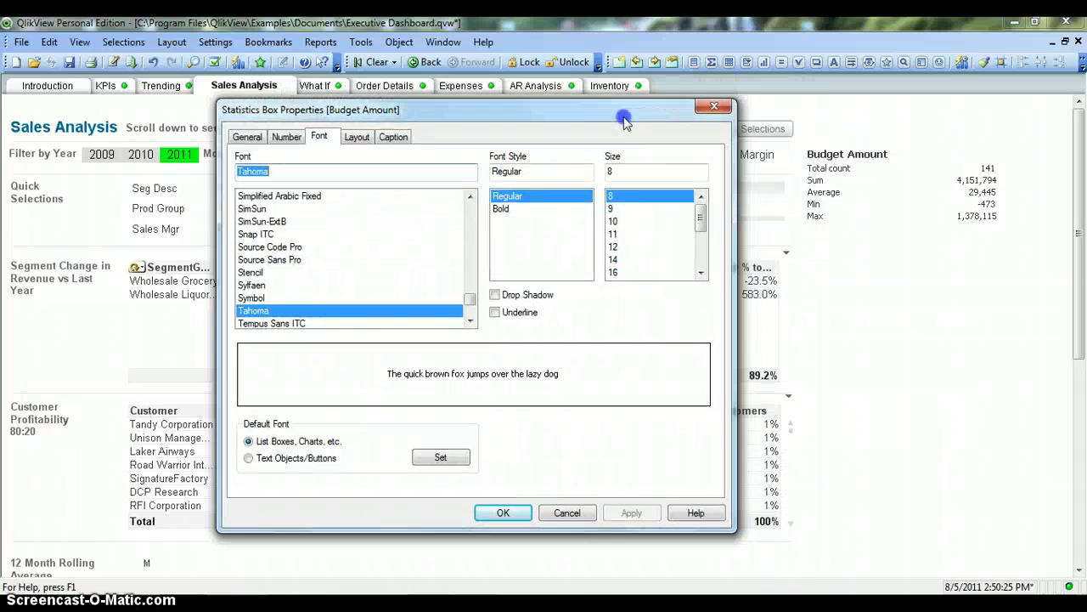
click(503, 209)
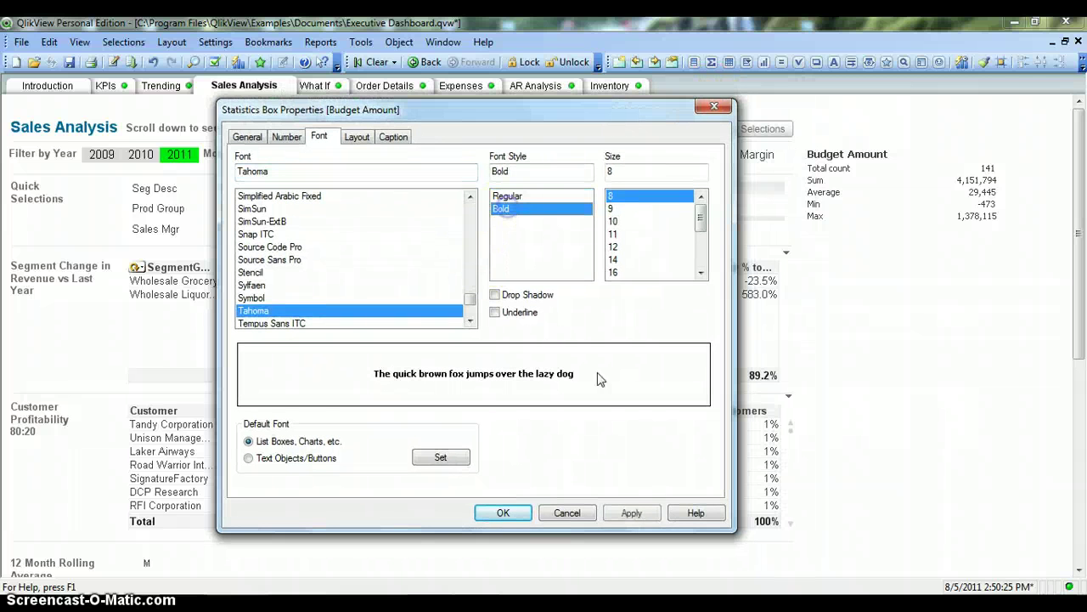
click(632, 513)
click(769, 289)
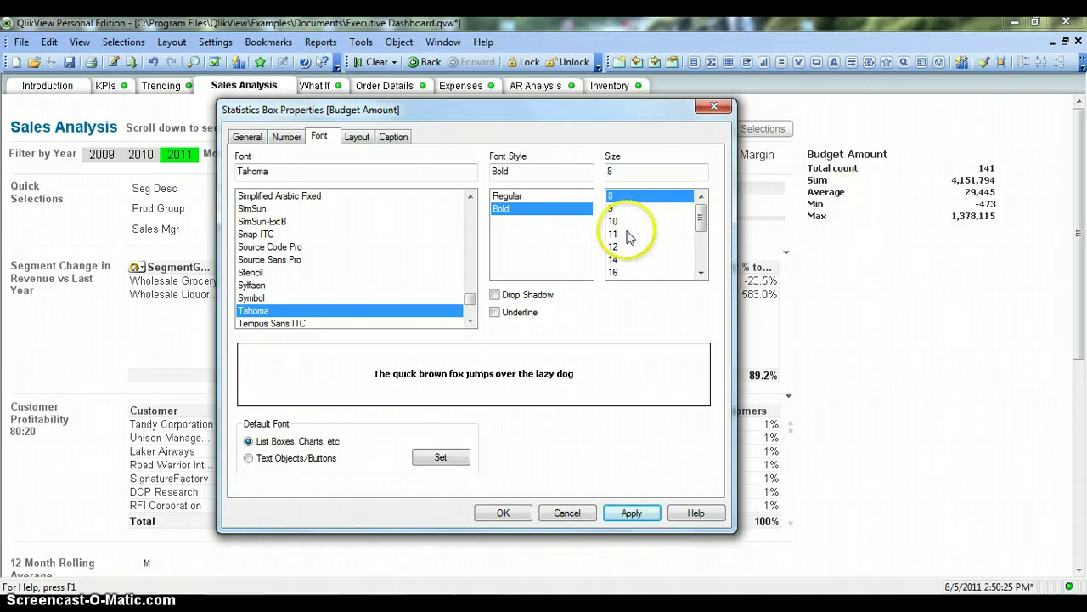
click(563, 200)
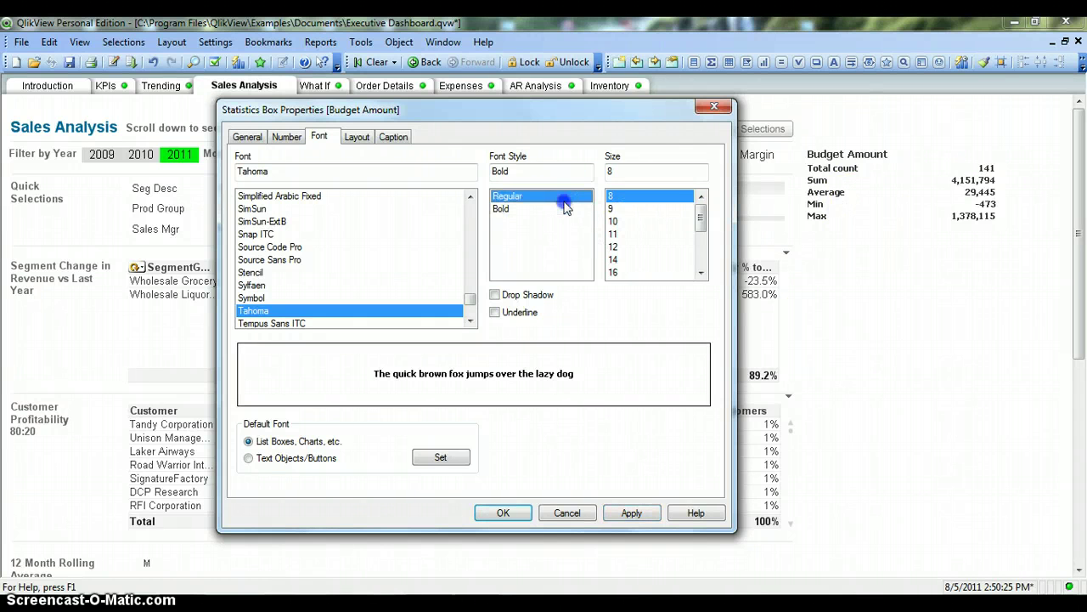
click(645, 512)
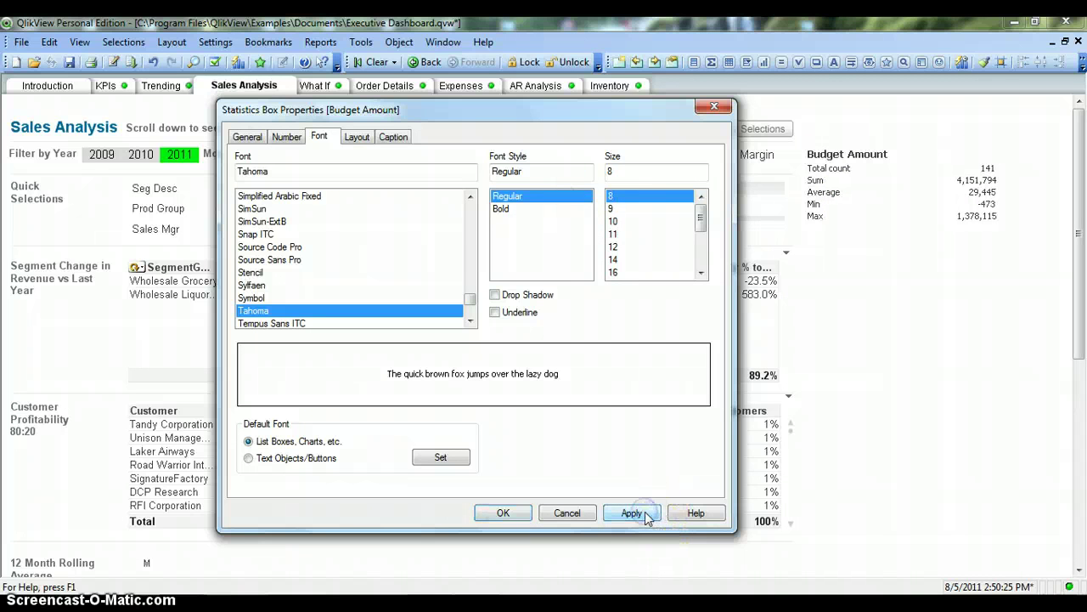
click(358, 138)
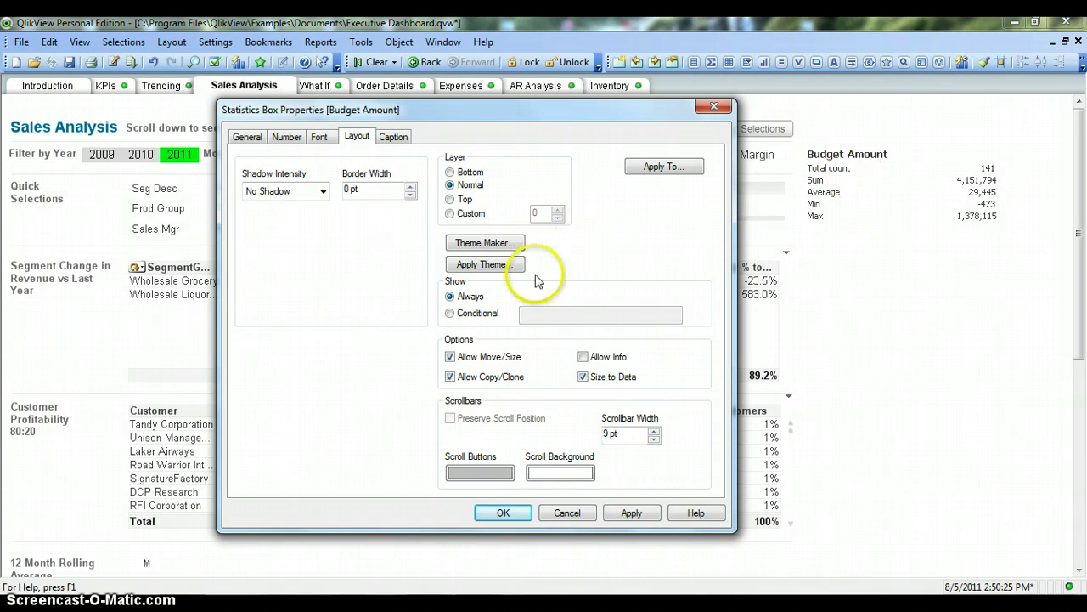
click(467, 321)
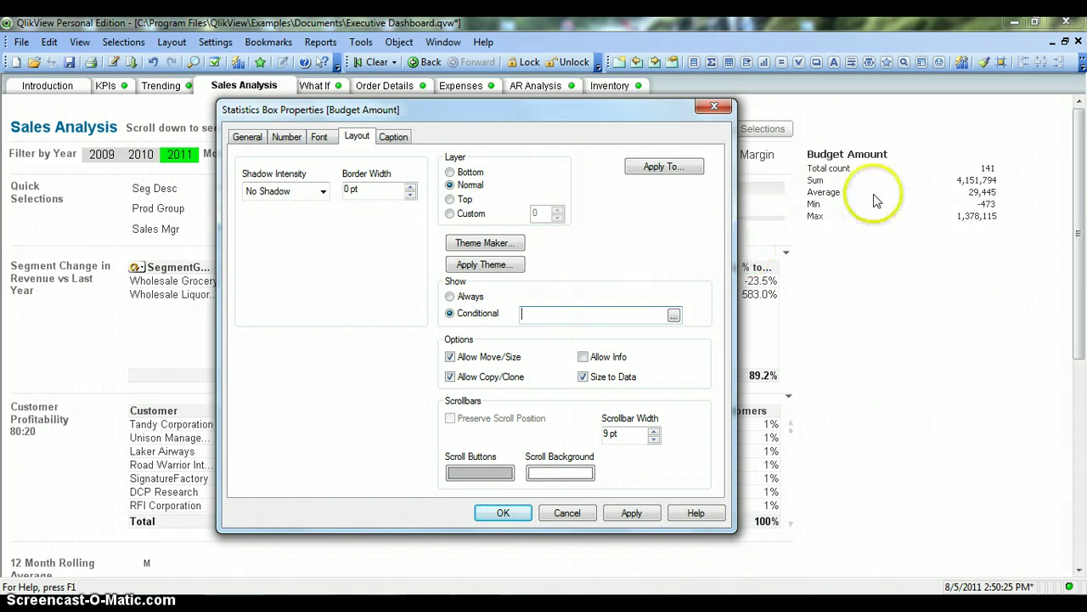
click(587, 312)
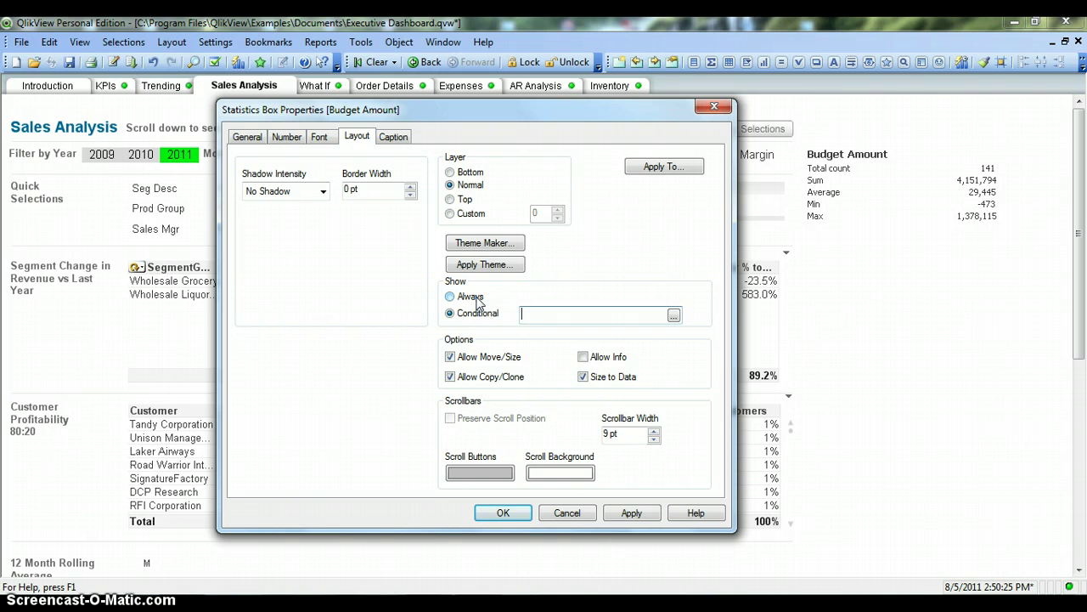
click(478, 304)
click(492, 298)
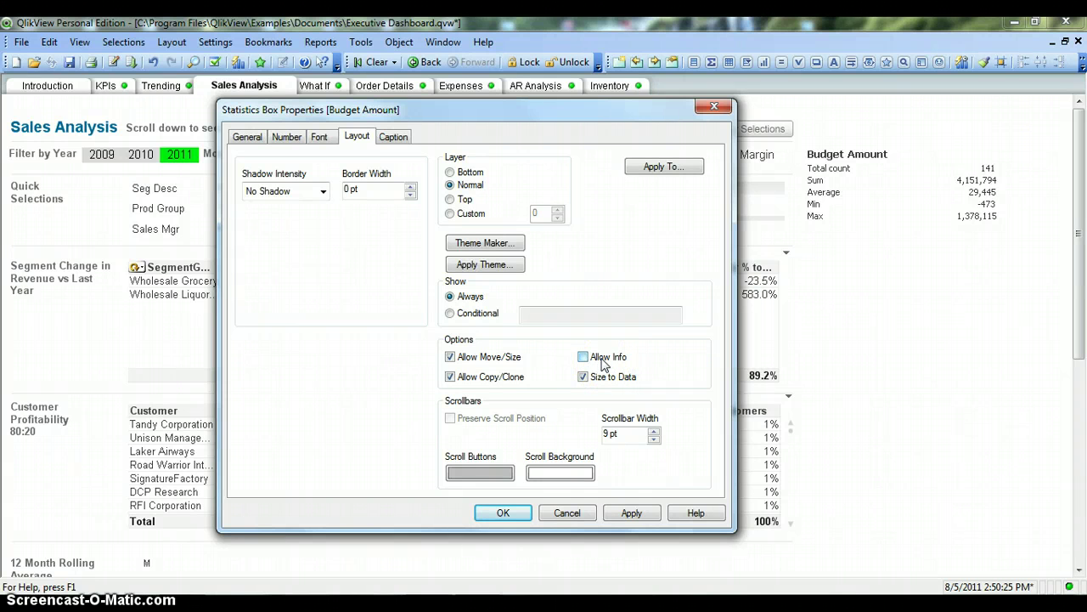
click(688, 355)
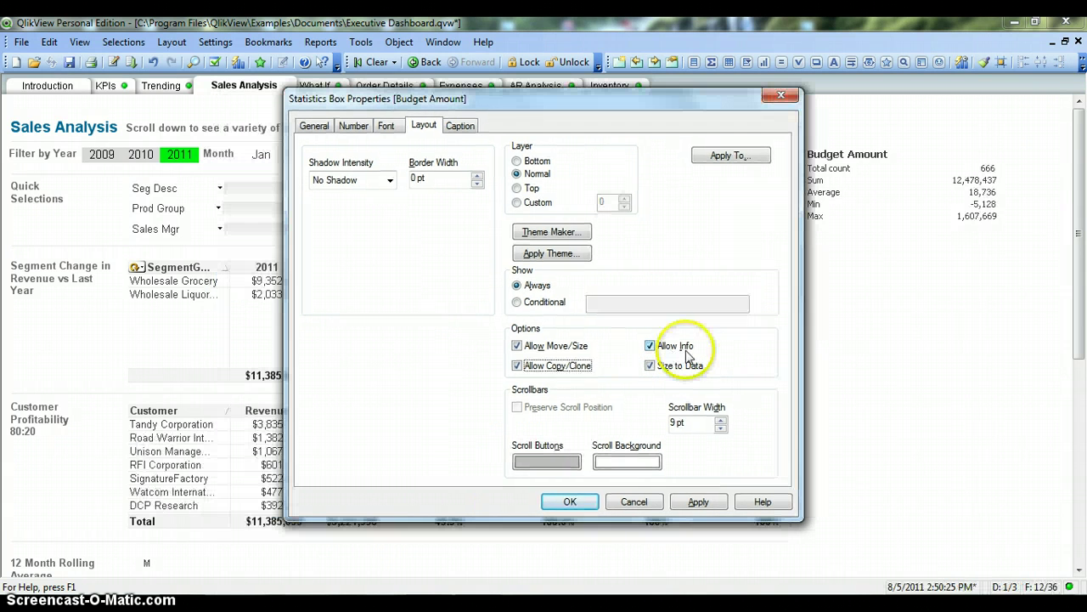
click(686, 349)
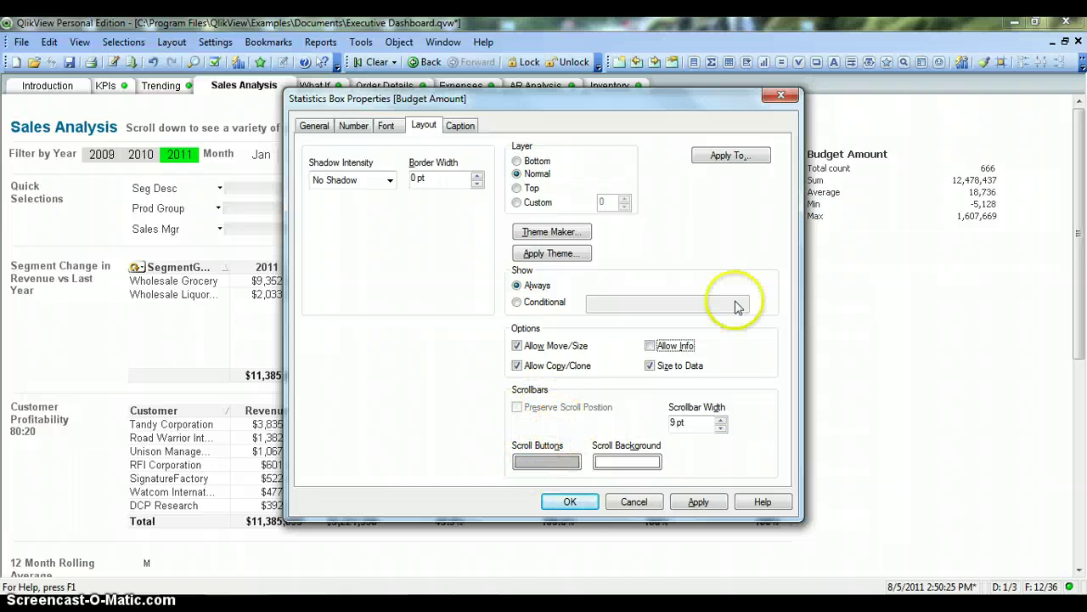
click(968, 197)
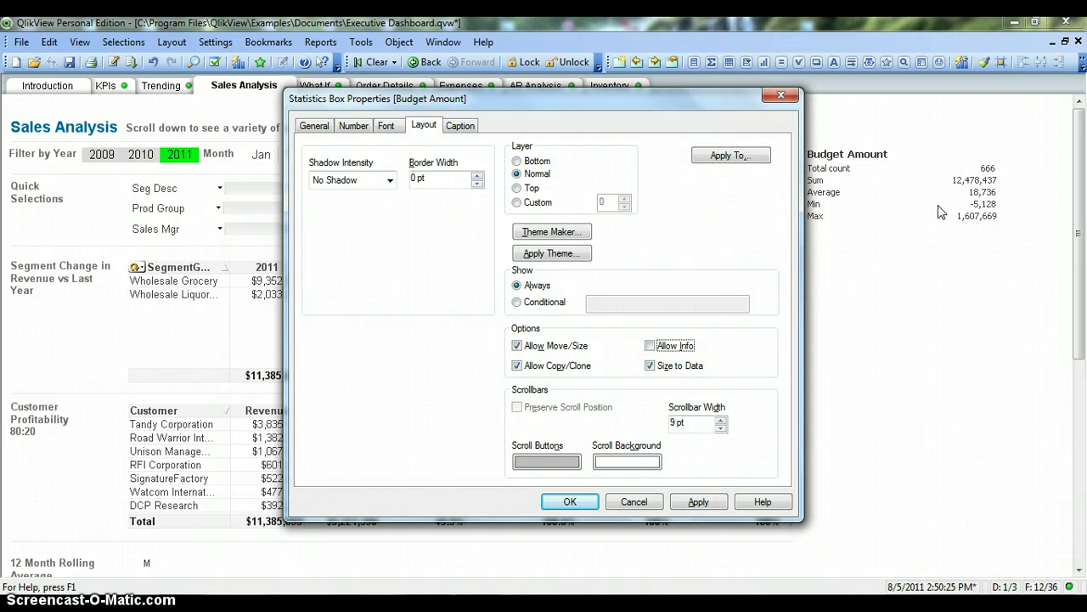
click(909, 208)
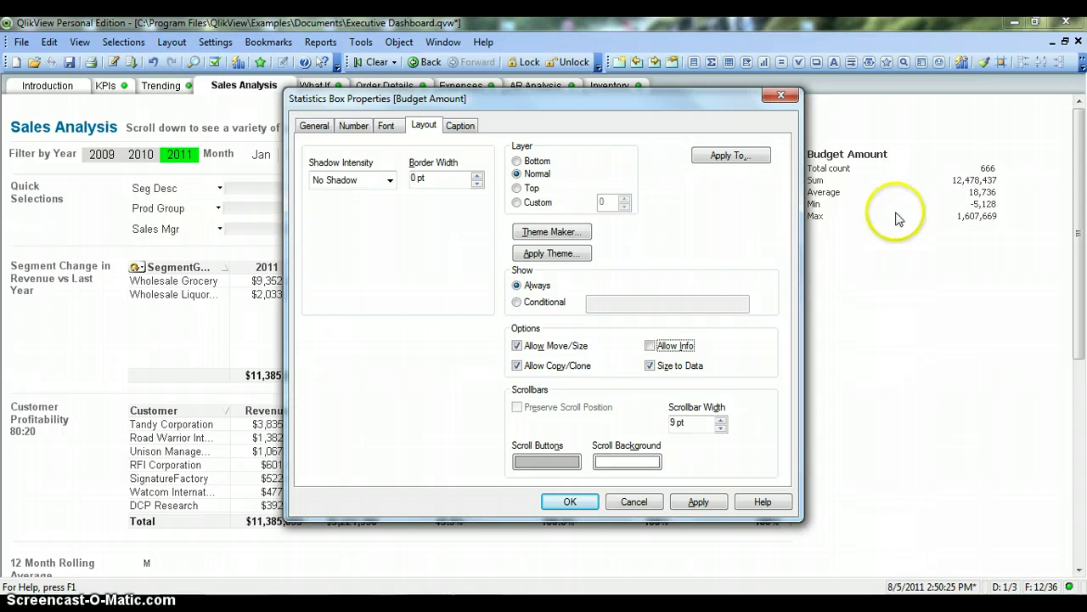
click(553, 467)
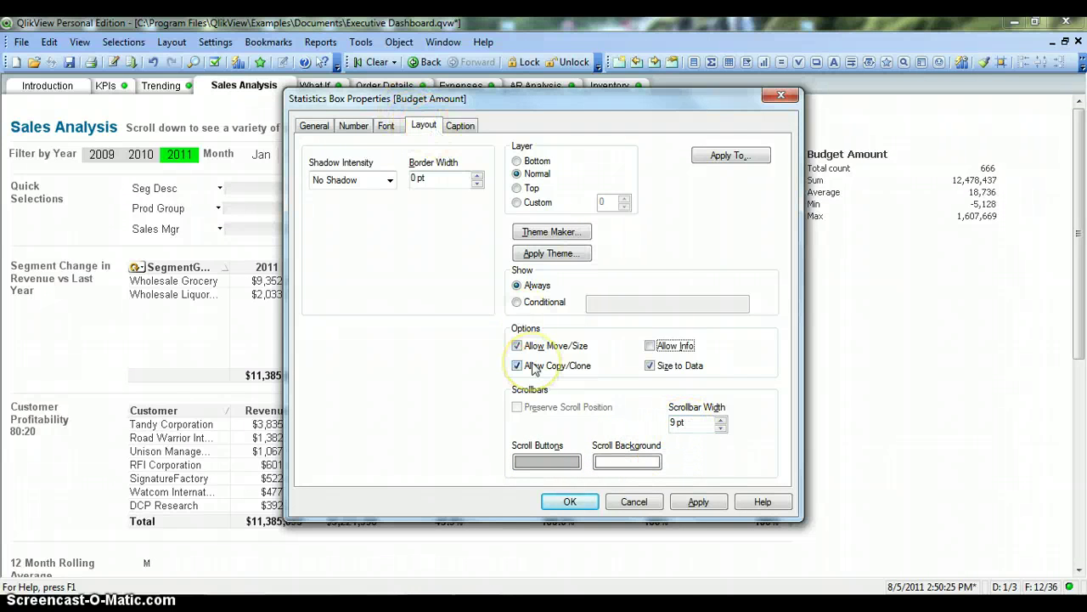
click(625, 411)
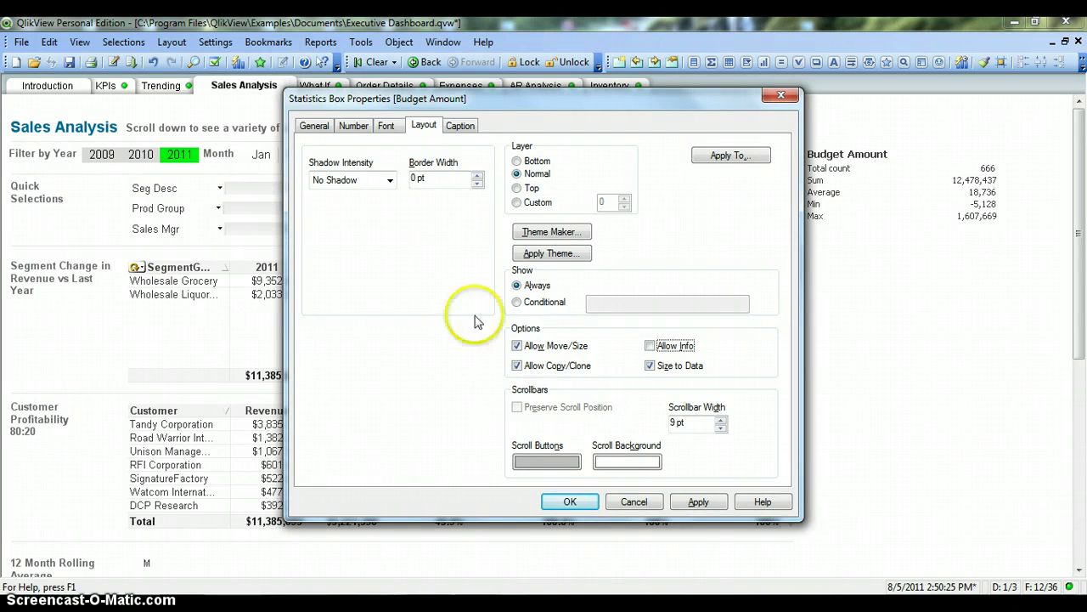
Hide the Budget Amount caption bar, then show it again, applying each change
click(463, 129)
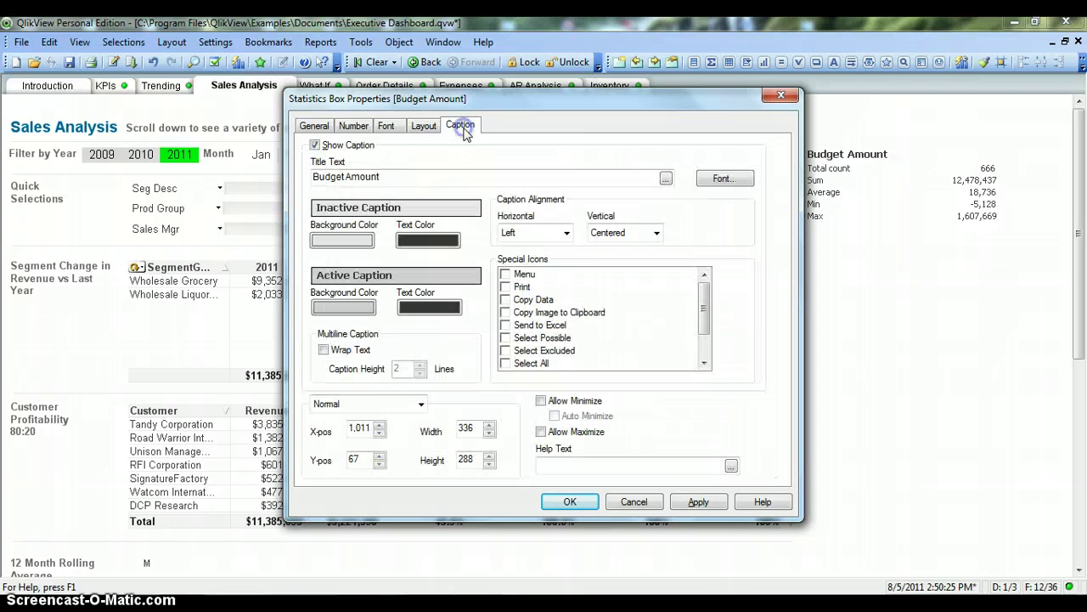
drag(488, 101, 383, 123)
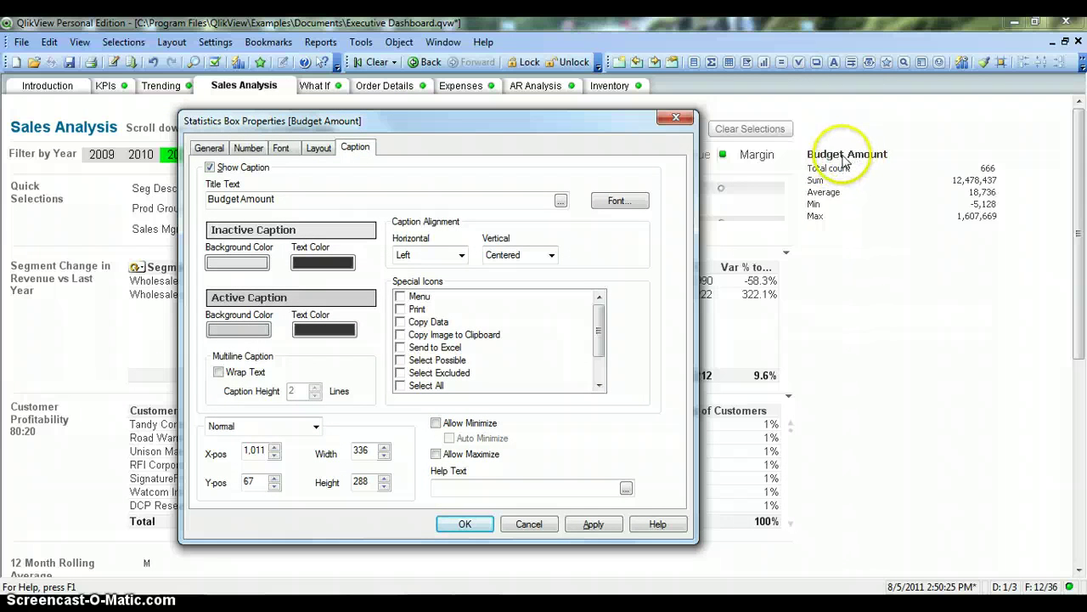
click(259, 170)
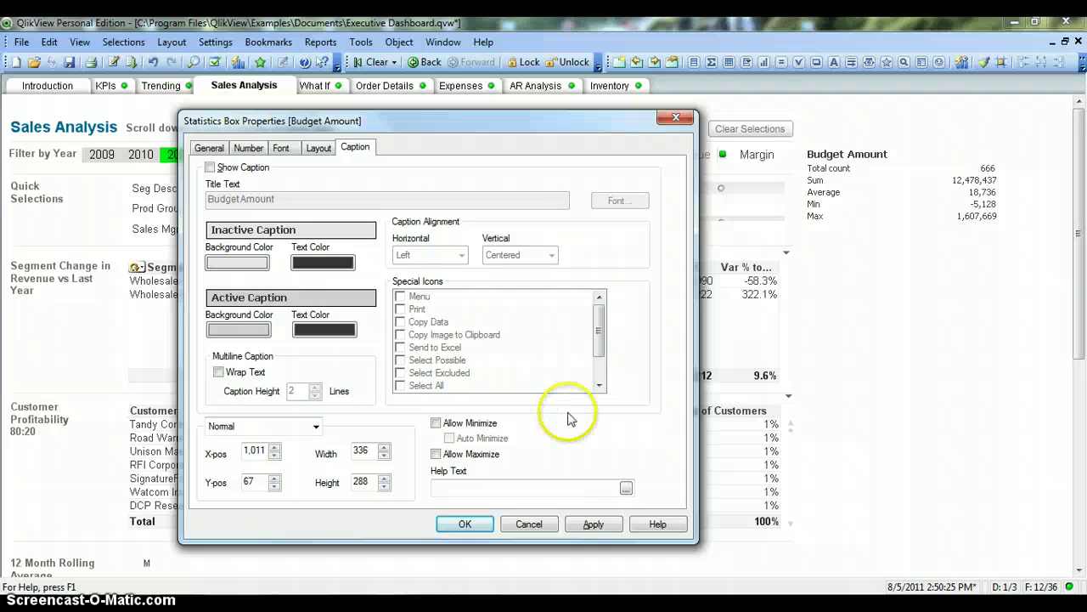
click(587, 521)
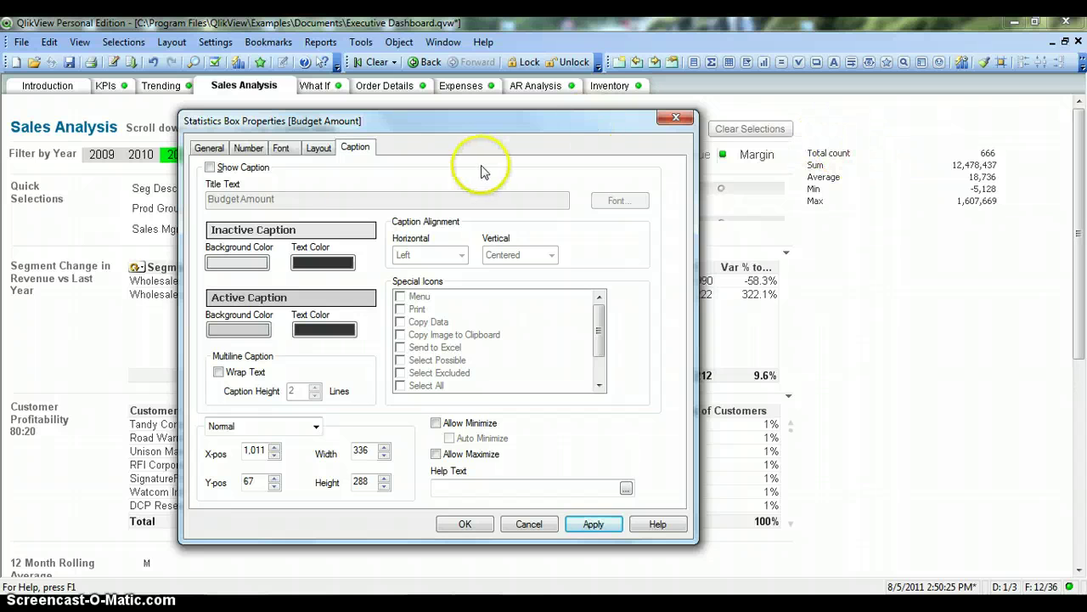
click(255, 168)
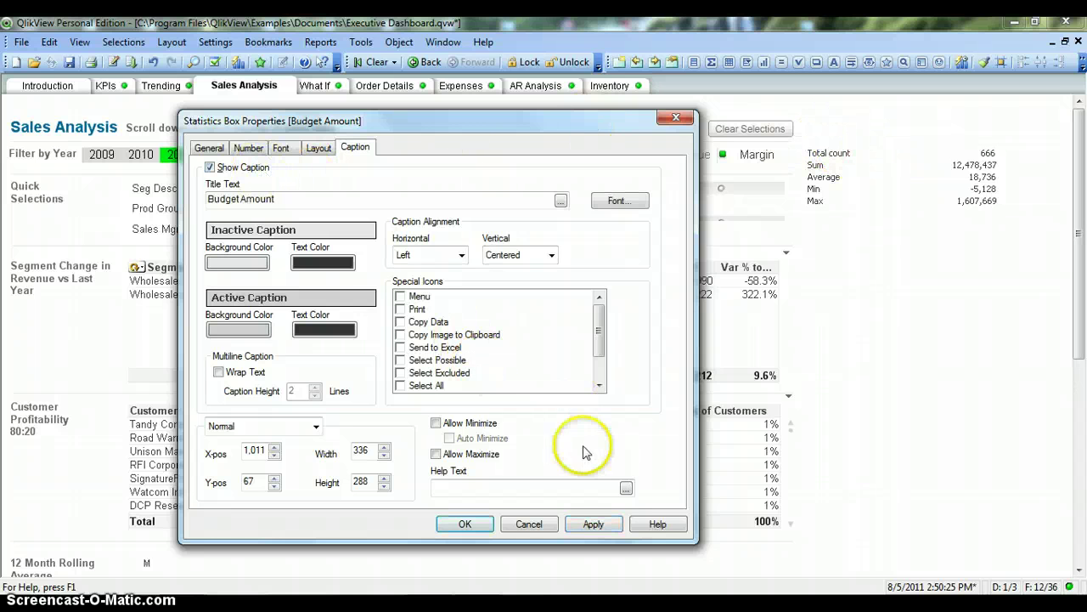
click(596, 523)
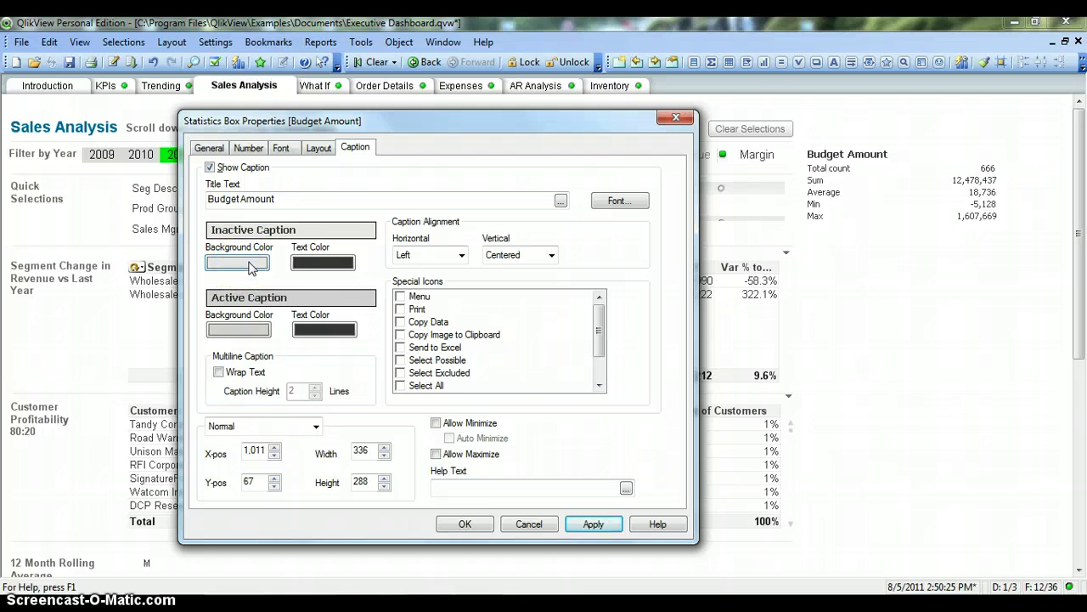
Toggle caption Wrap Text on and back off, then enable the Send to Excel icon
click(252, 268)
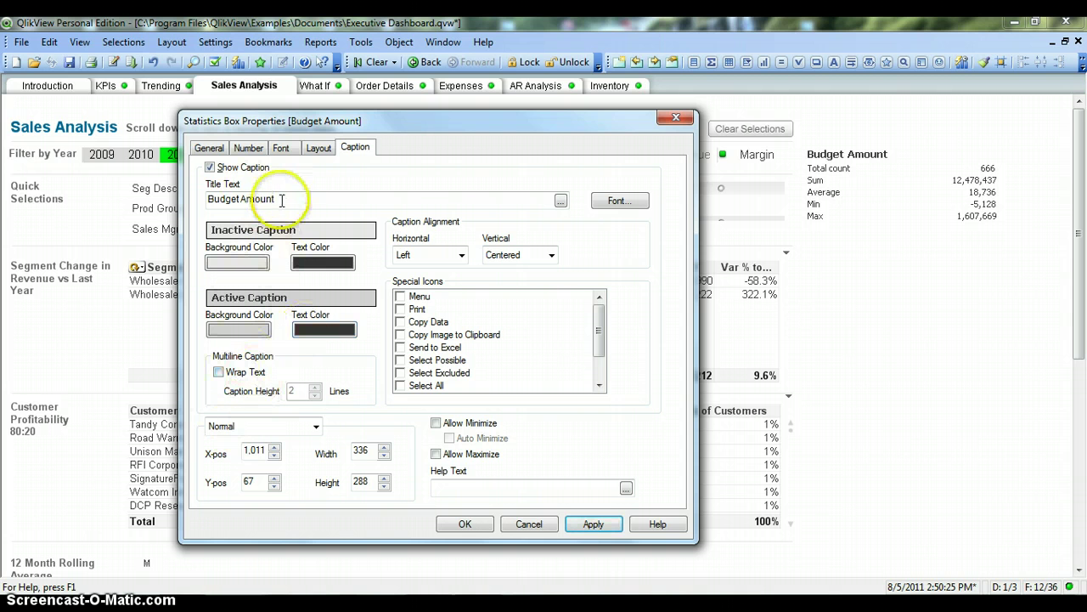
click(251, 374)
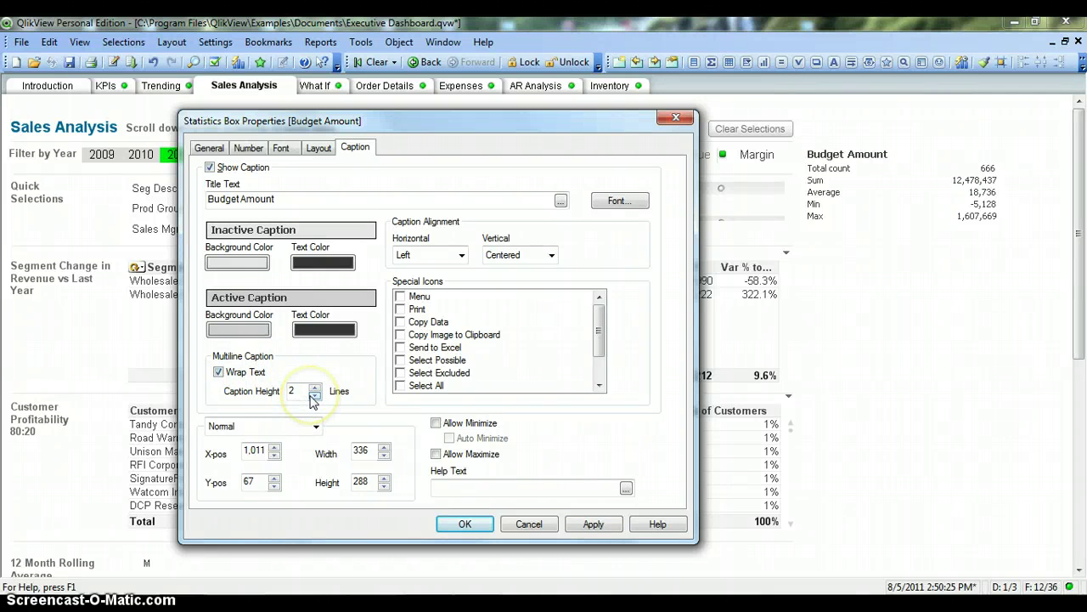
click(247, 375)
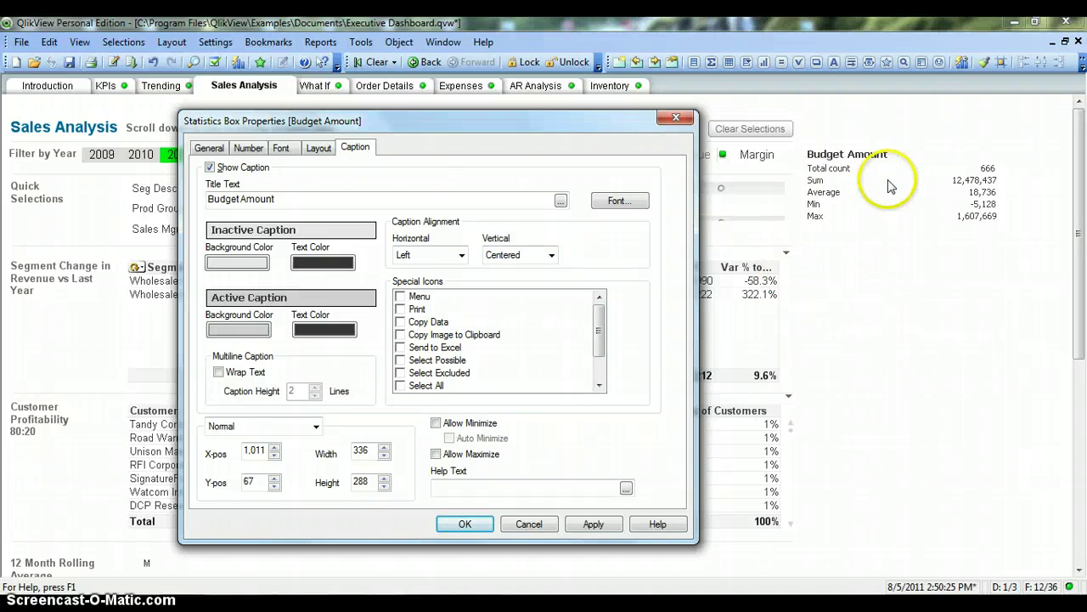
click(401, 348)
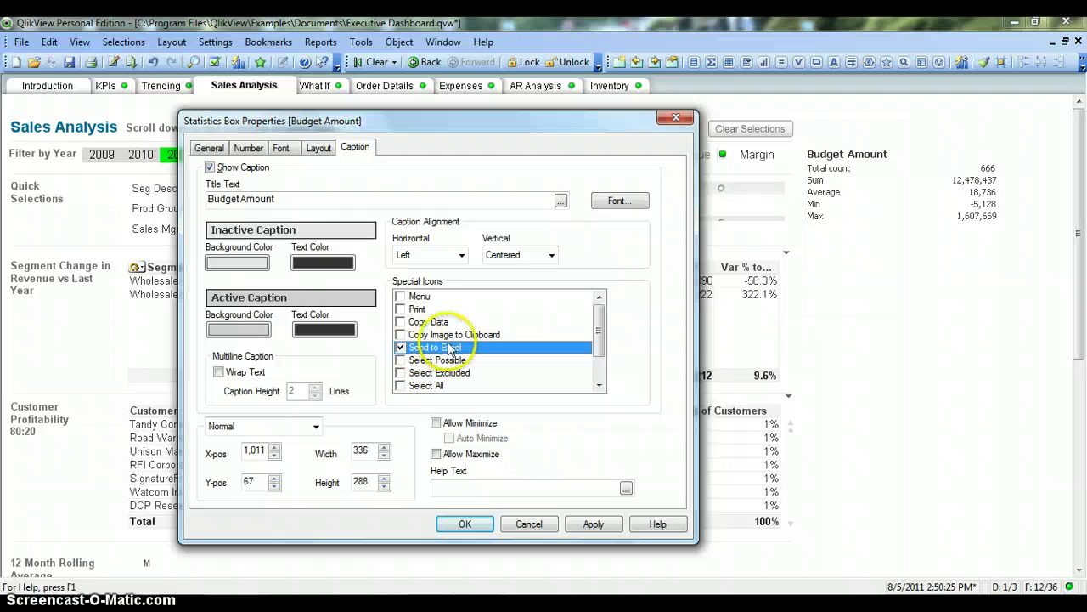
Save the caption settings, inspect the box's shortcut menu, and reopen its Properties
click(592, 524)
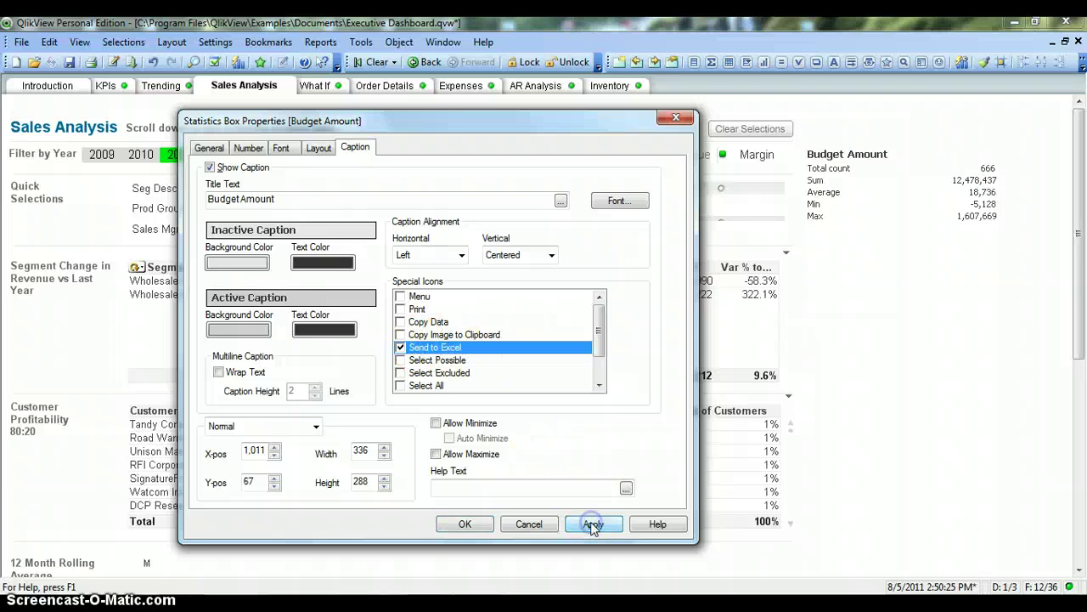
click(465, 524)
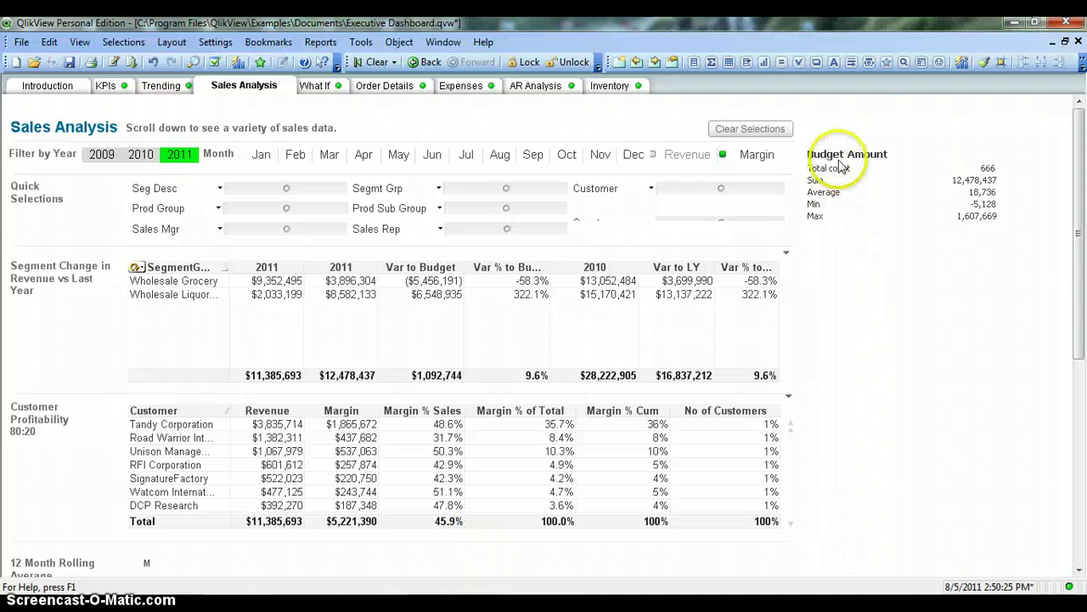
right_click(841, 158)
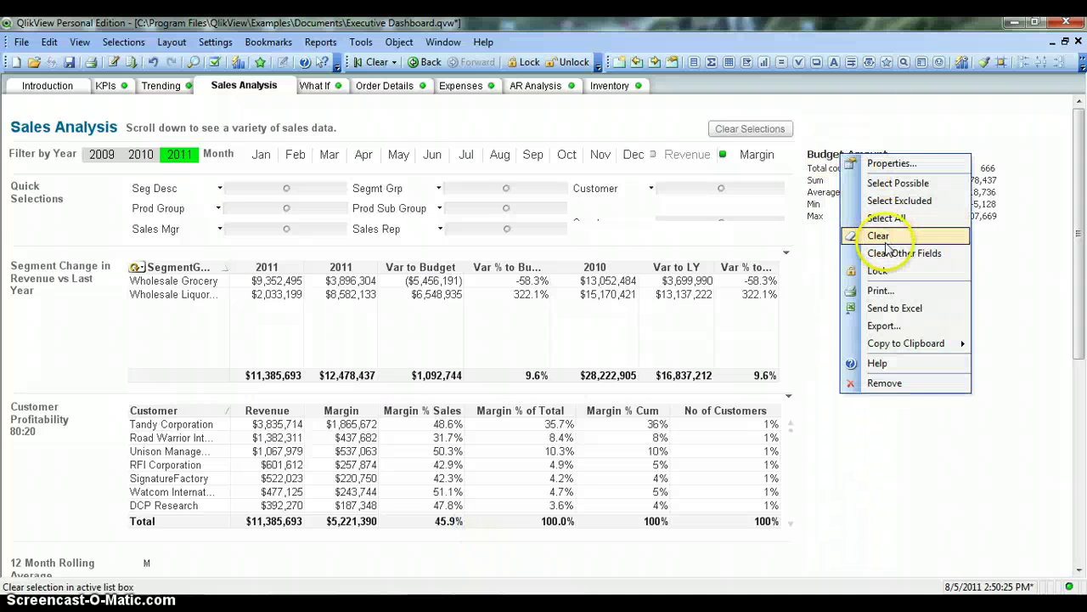
click(837, 149)
right_click(886, 160)
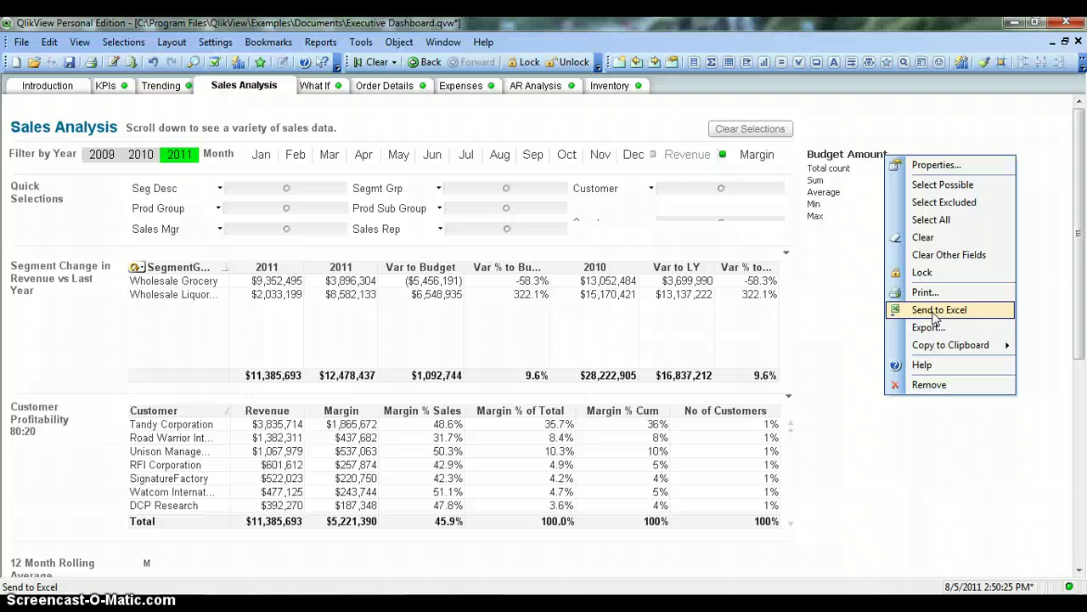
click(837, 294)
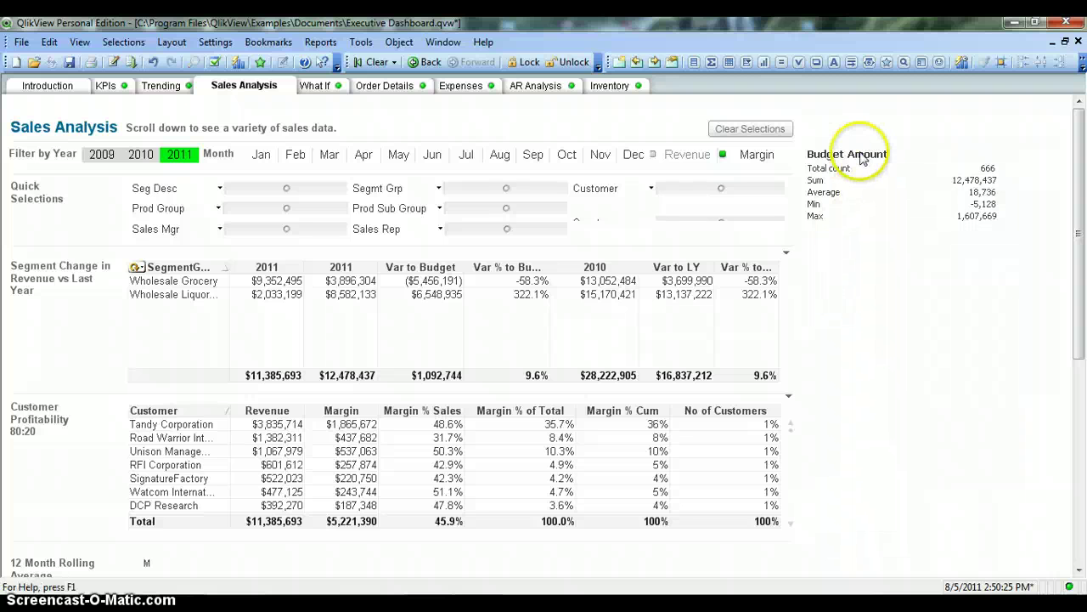
right_click(862, 160)
click(883, 161)
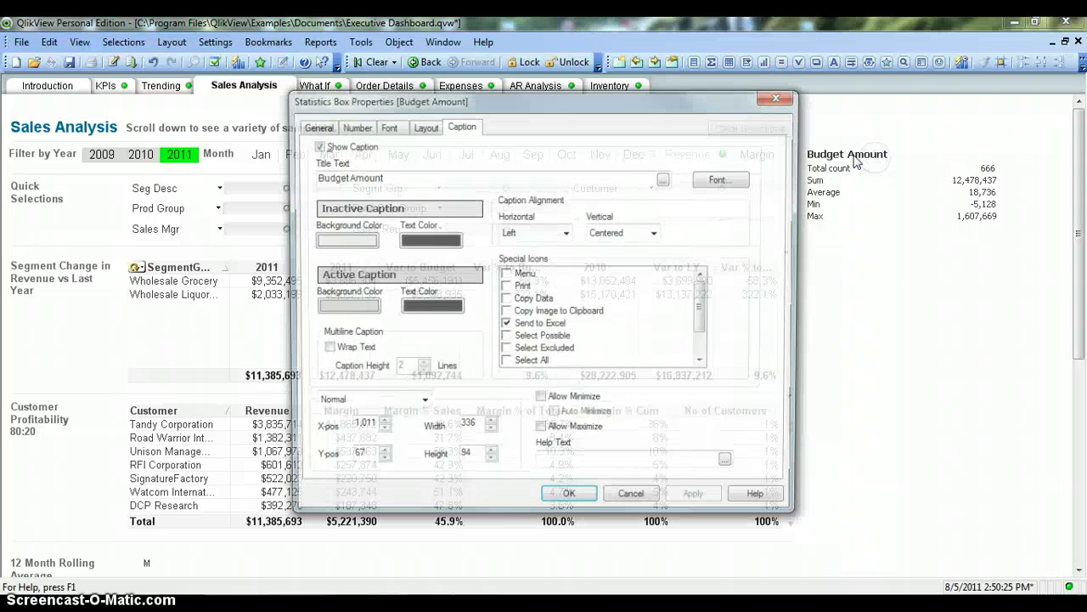
Remove the Send to Excel icon and enable Allow Minimize for the caption
click(506, 325)
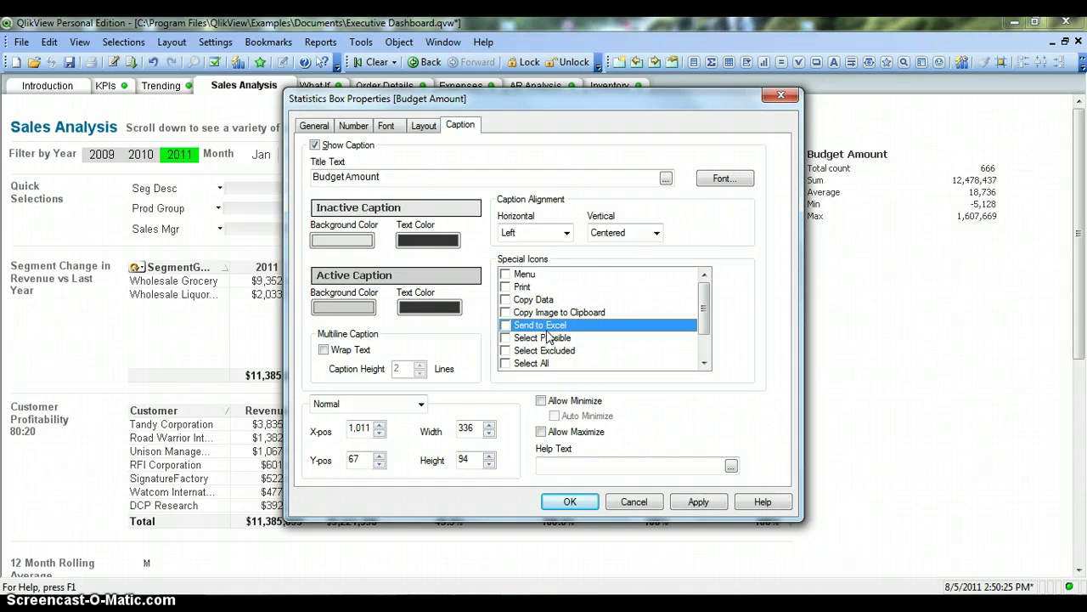
click(569, 404)
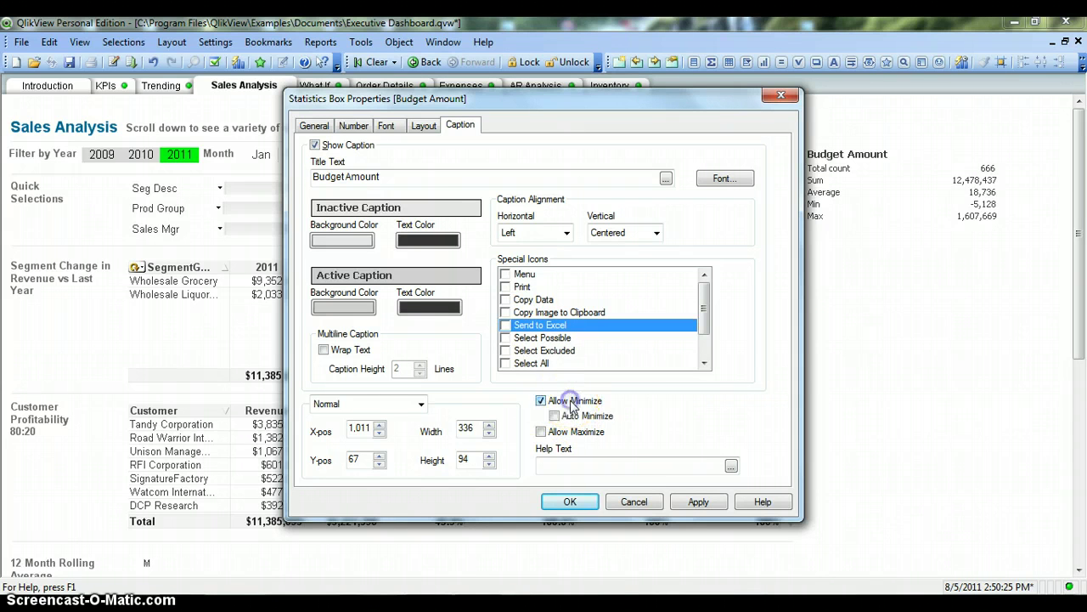
click(698, 501)
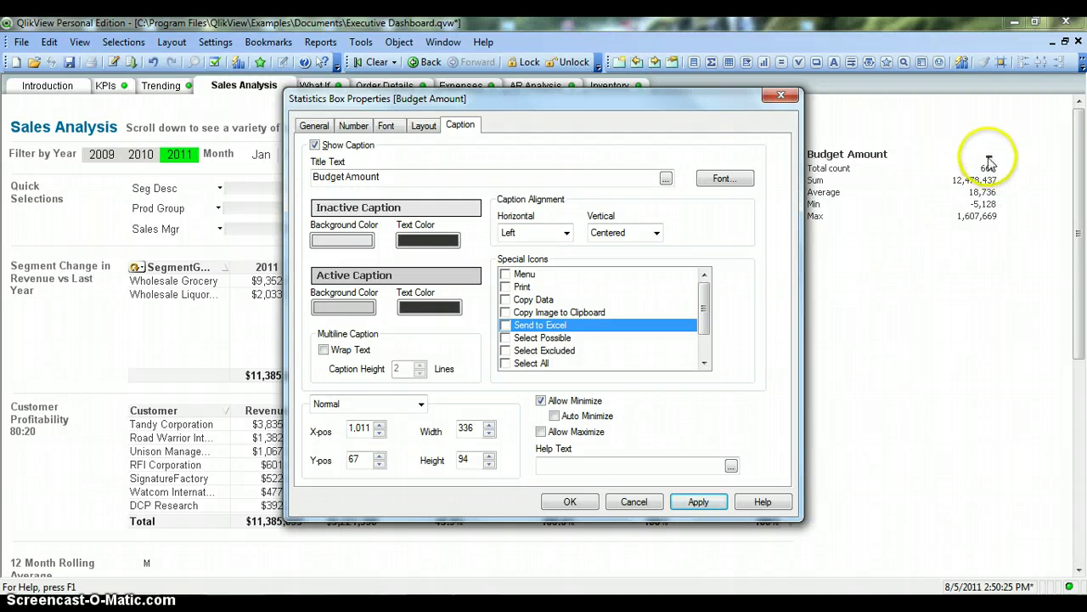
click(568, 502)
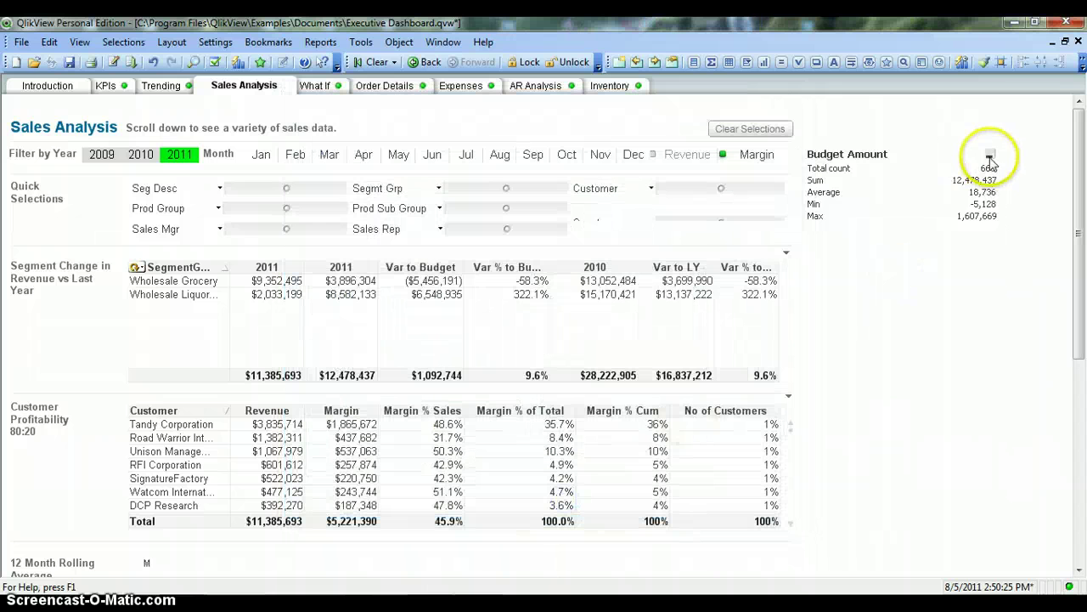
Minimize the Budget Amount box and restore it
click(989, 158)
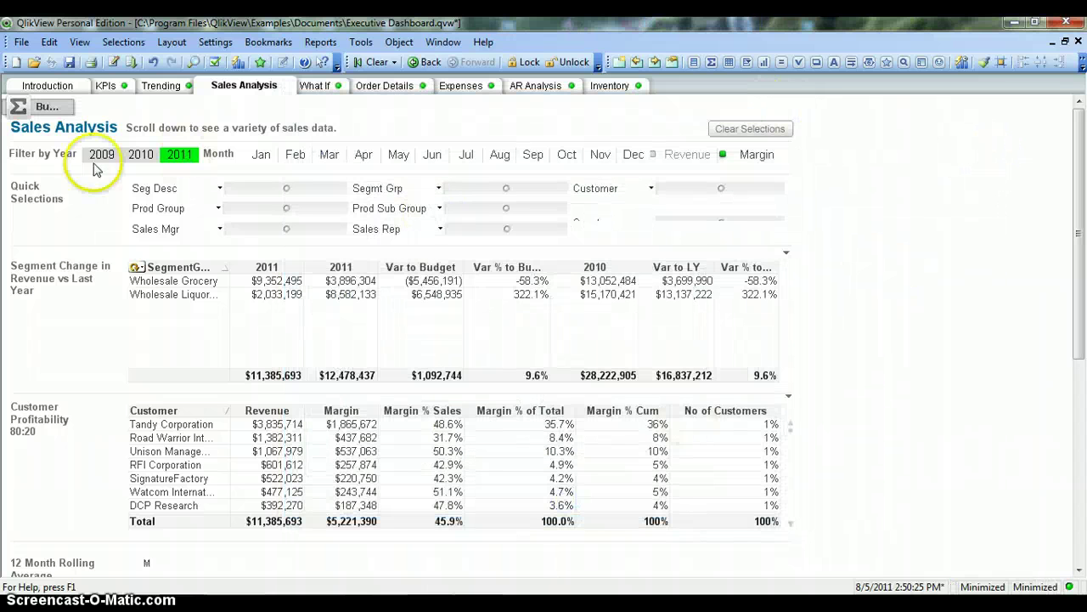
click(61, 114)
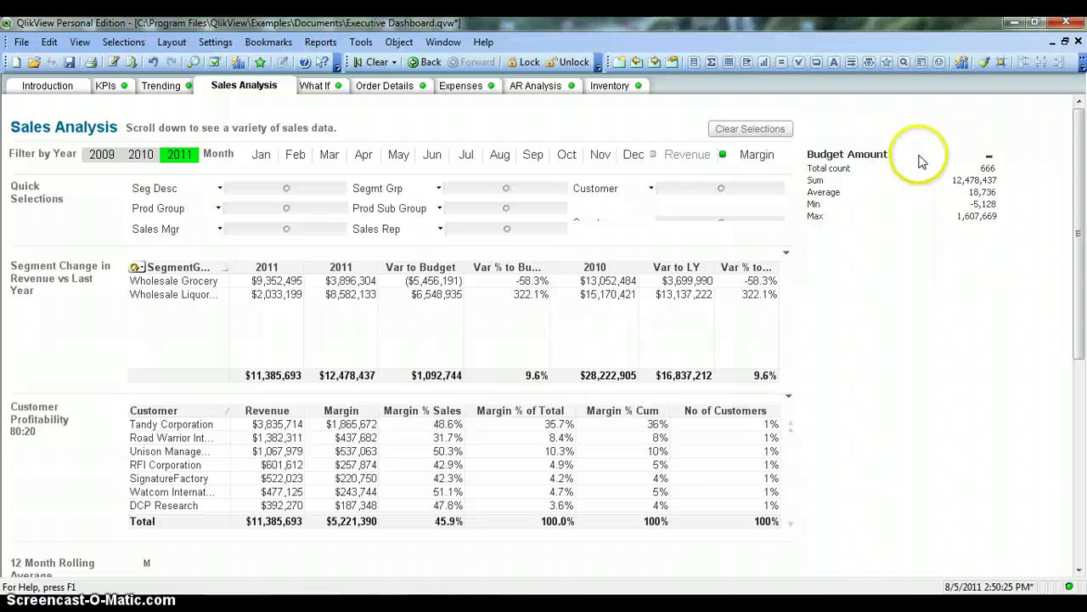
right_click(922, 160)
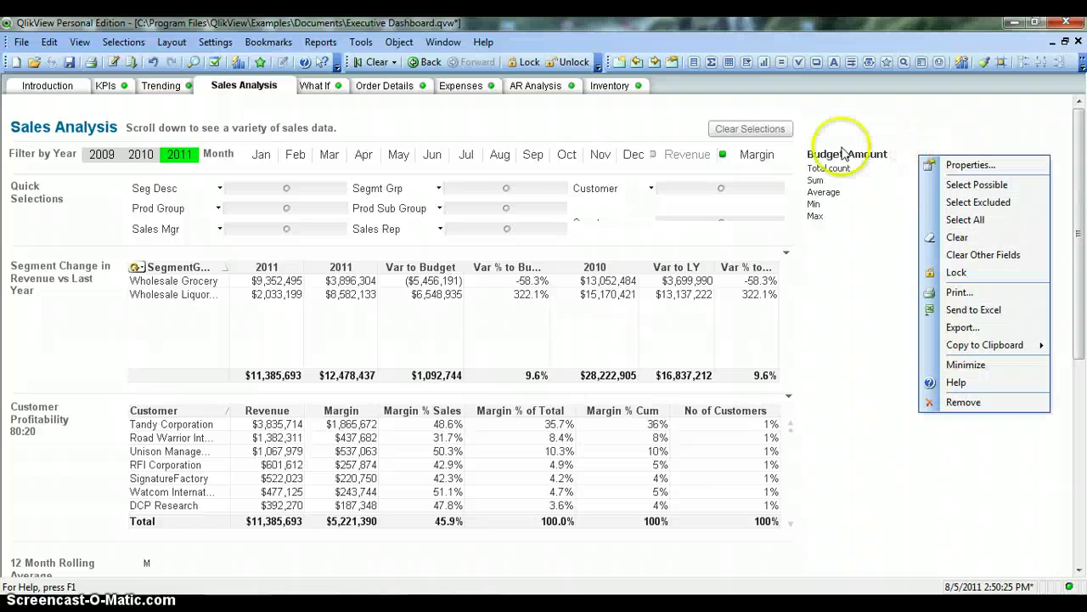
Turn off Allow Minimize in the Budget Amount box's caption properties and apply
click(938, 167)
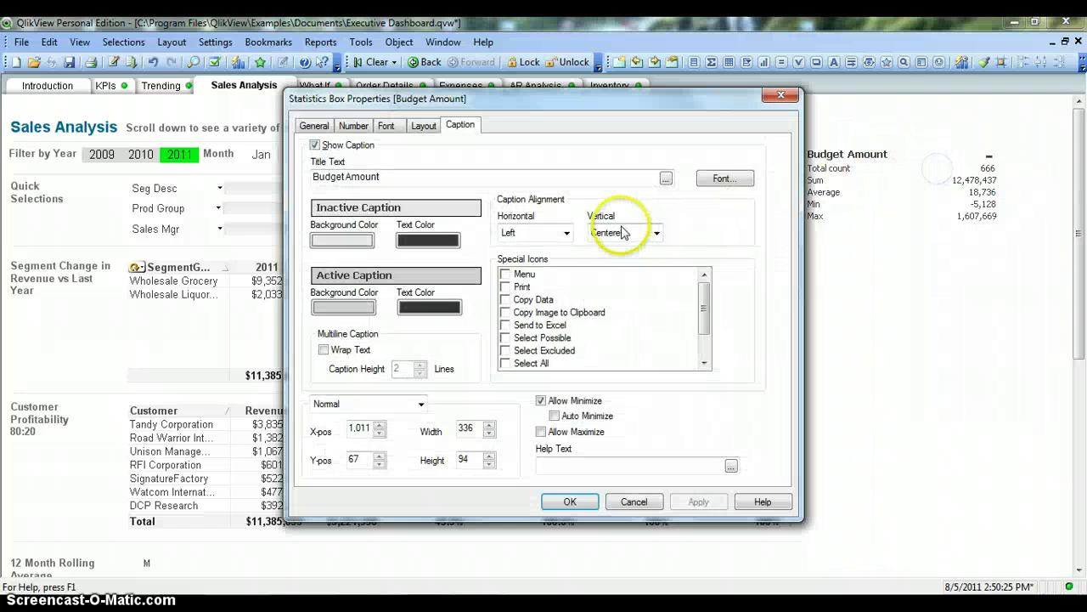
click(586, 401)
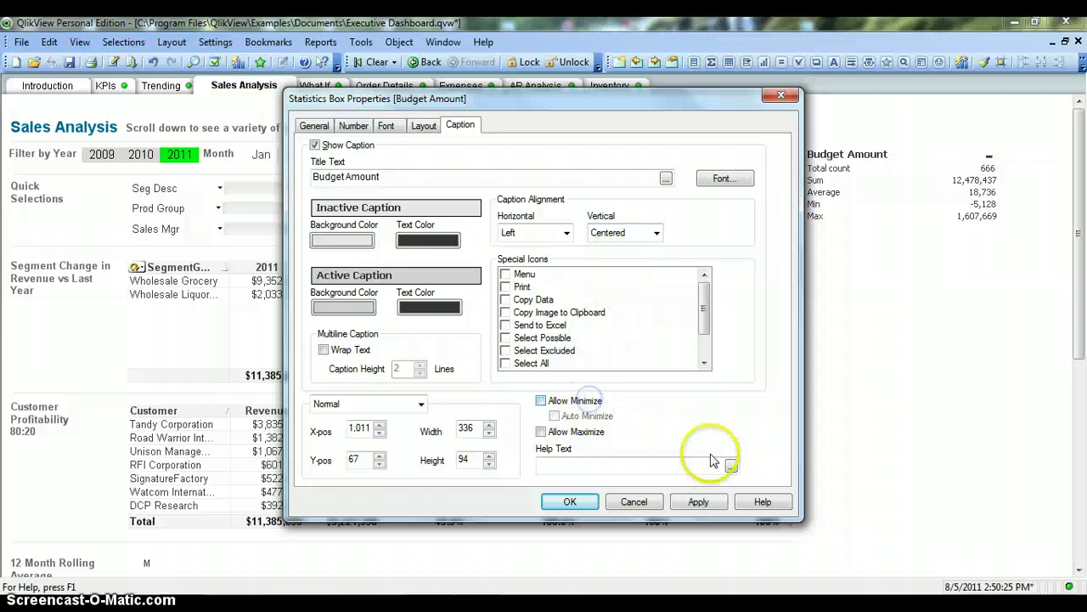
click(698, 502)
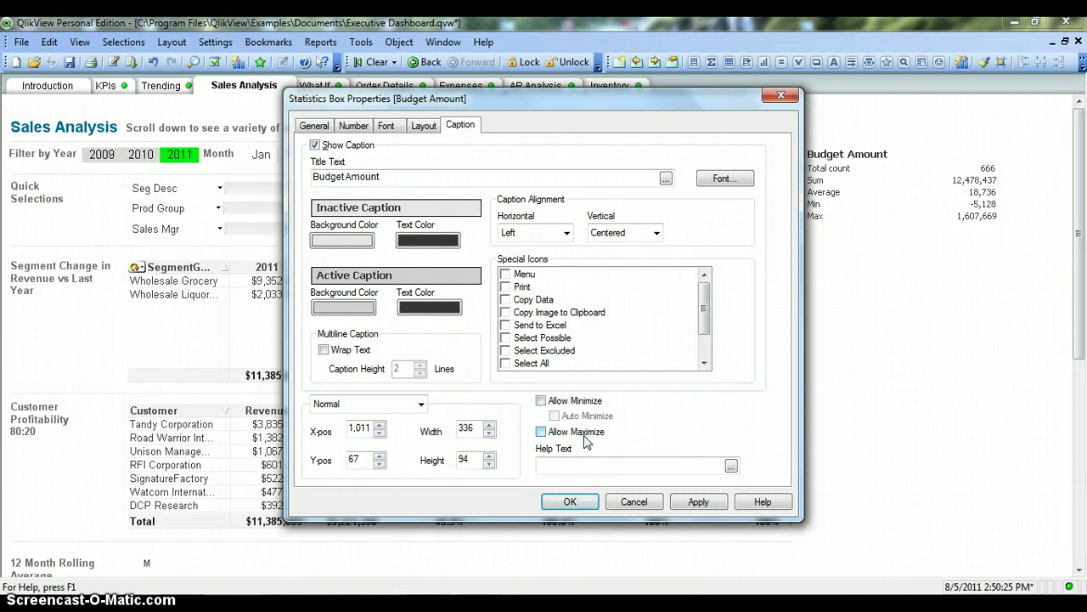
Give the box the help text 'This is a Statistics Text Box' and confirm
click(609, 470)
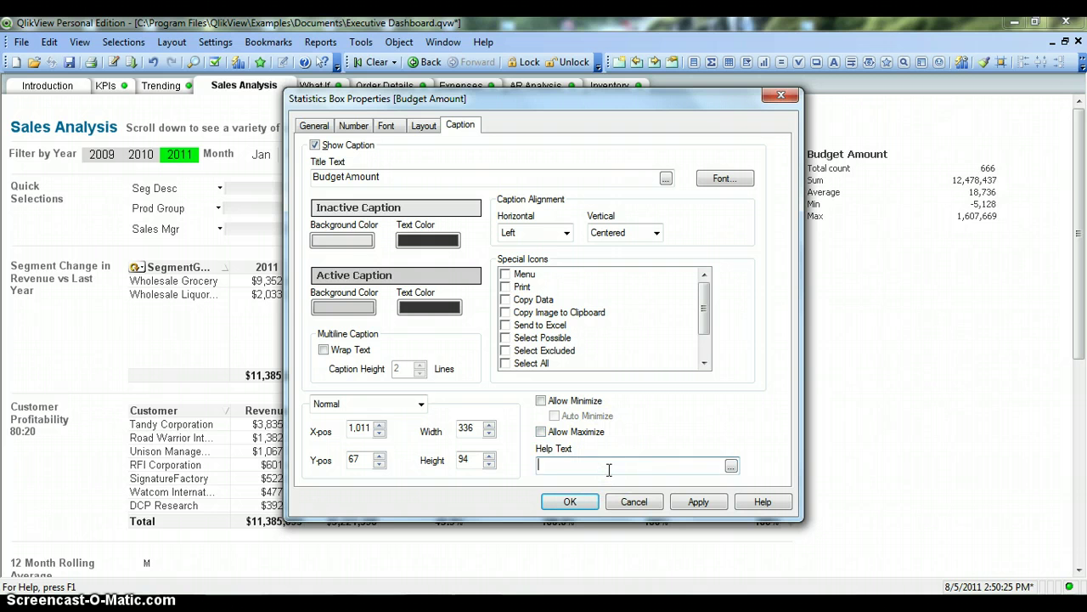
text(This is a Statistics Text Box)
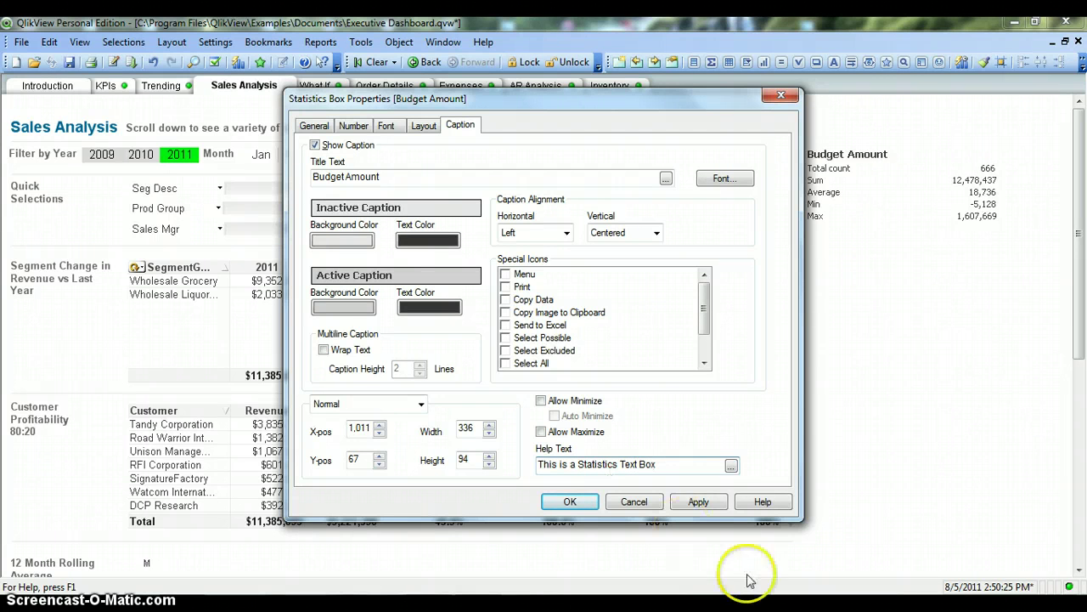
click(698, 502)
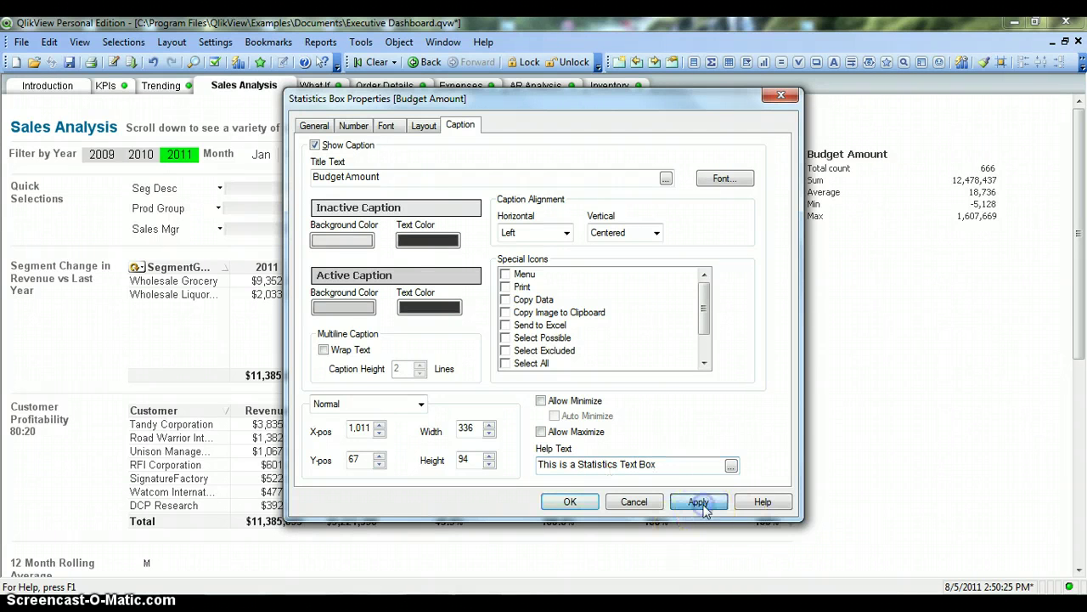
click(571, 500)
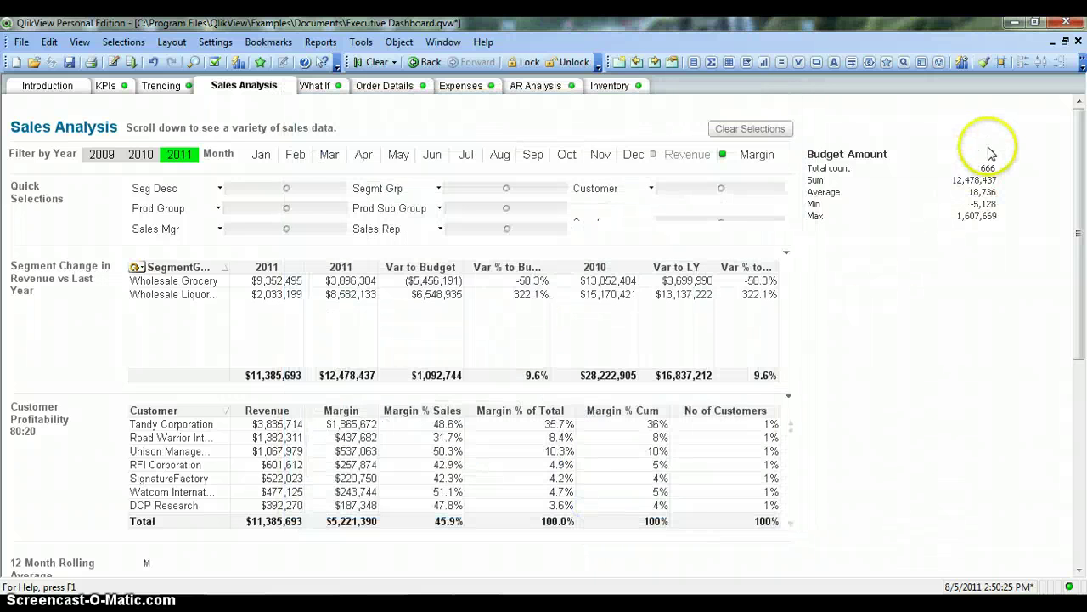
View the '?' help popup, then reopen the Budget Amount box's Properties from its shortcut menu
mouse_move(992, 157)
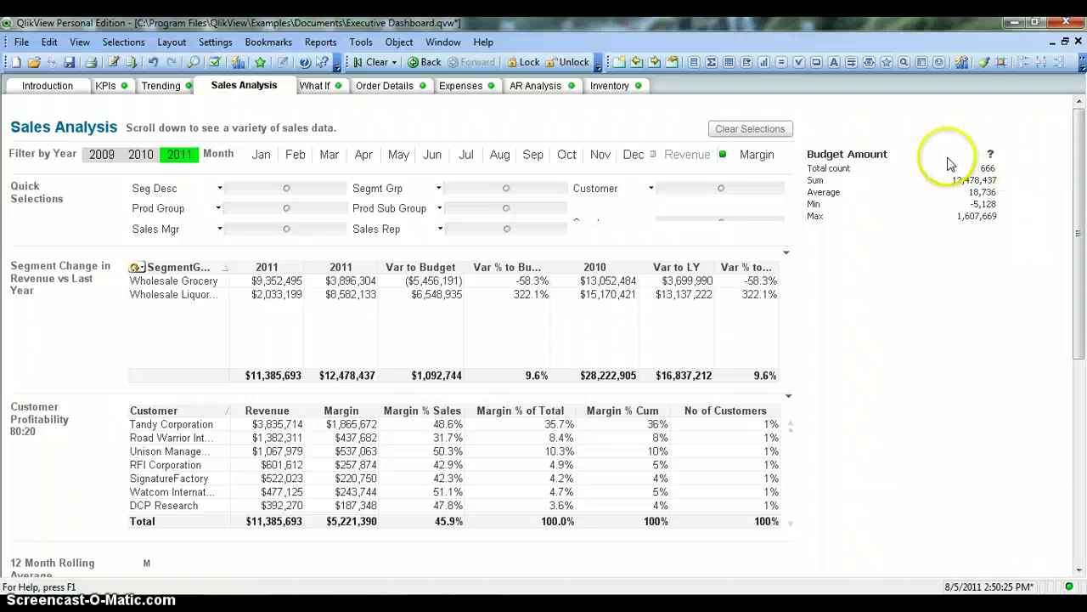
right_click(949, 160)
click(965, 167)
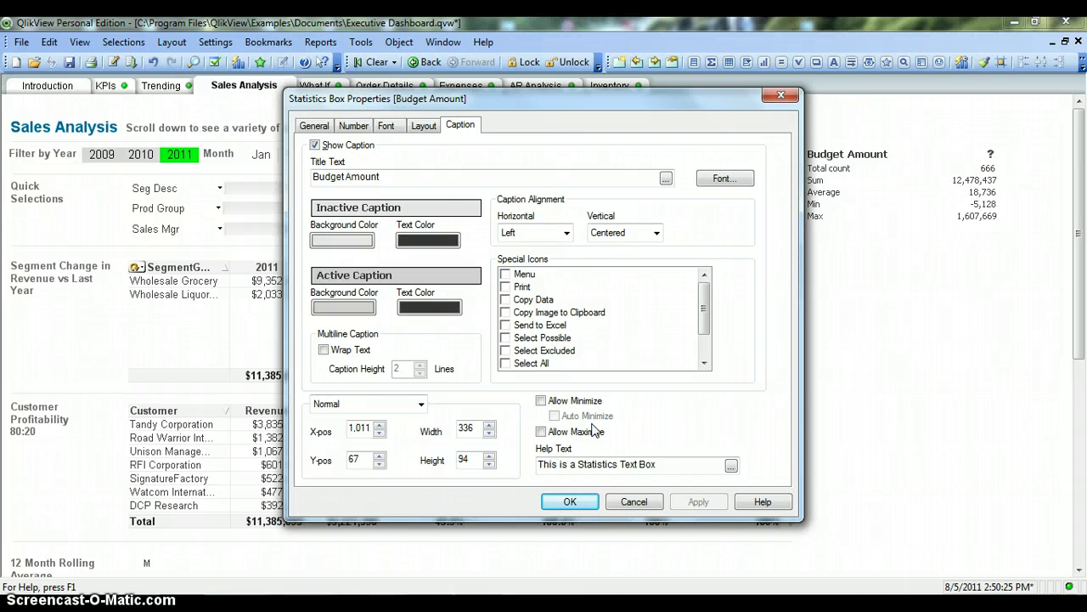
Check the General settings (field Budget Amount used as title) and close the properties with OK
click(316, 125)
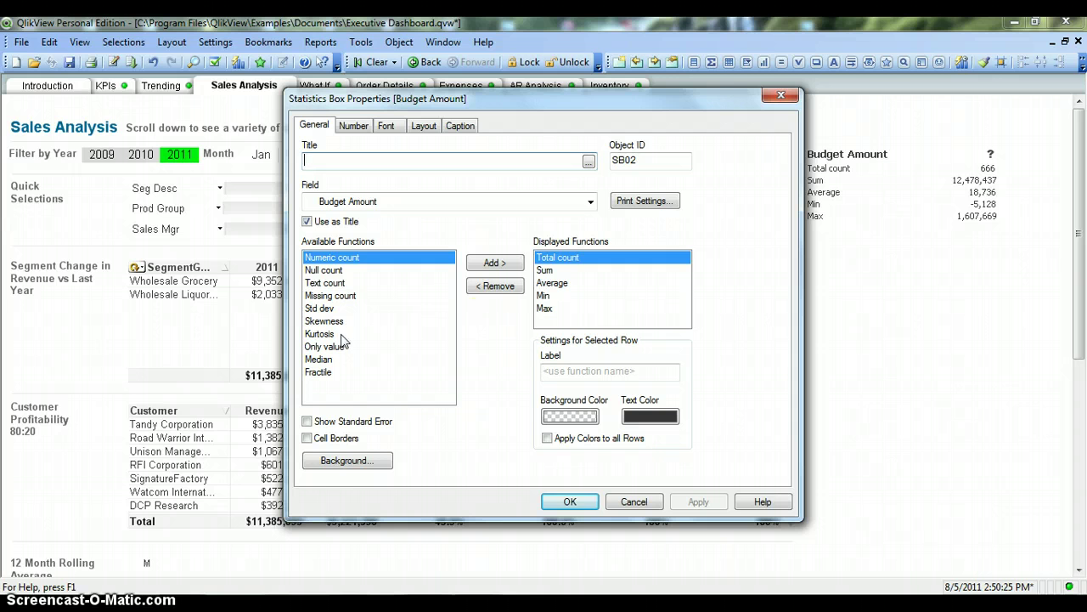
click(570, 502)
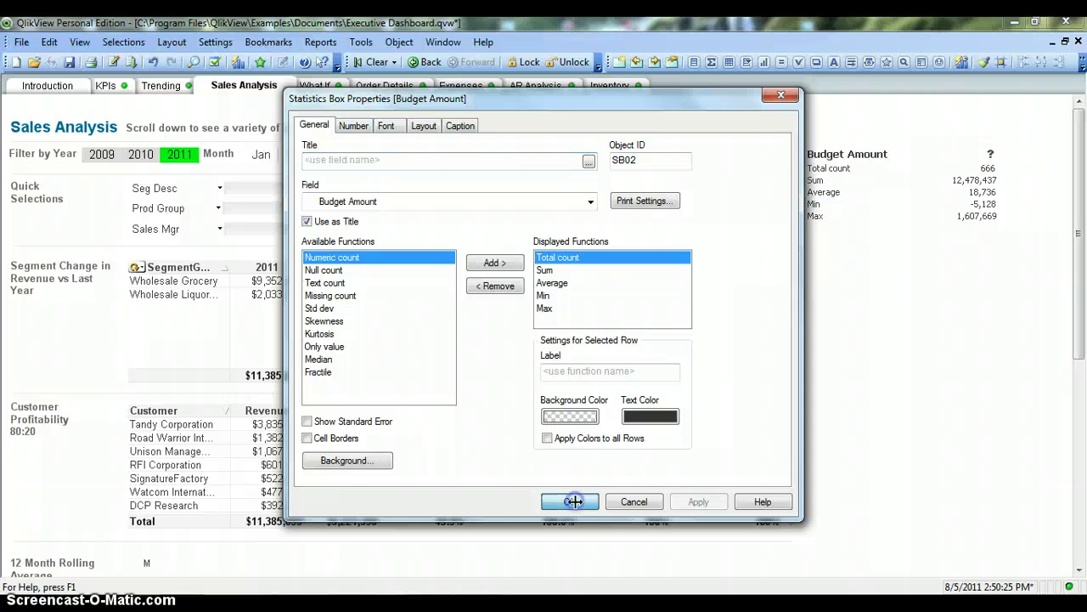